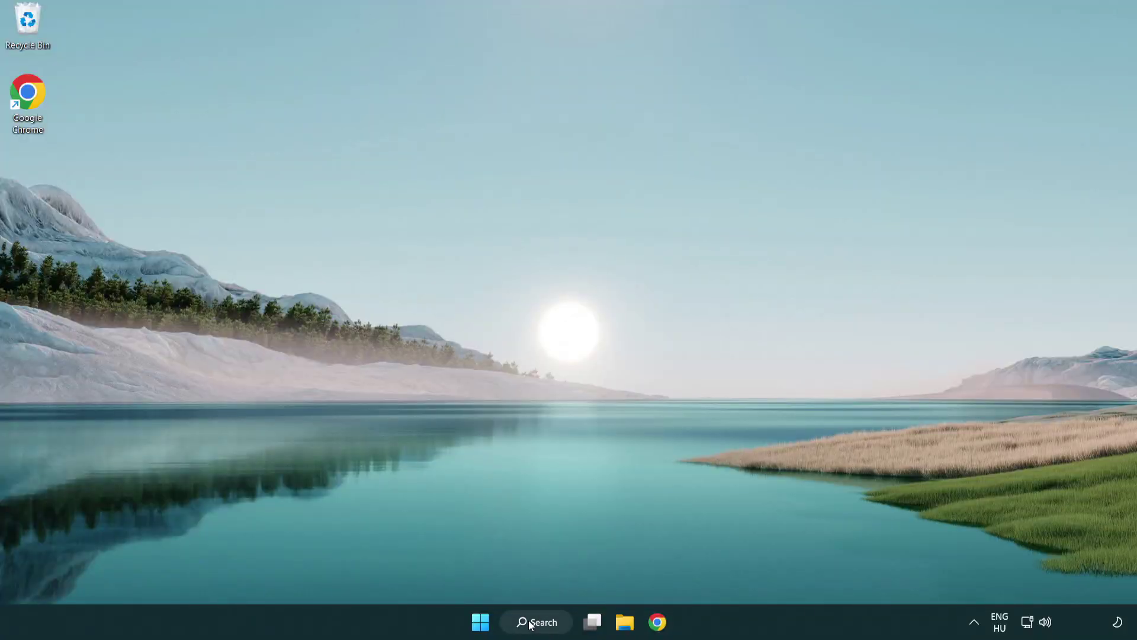
# Step: Search Windows for 'device manager' and open Device Manager from the results
pyautogui.click(542, 624)
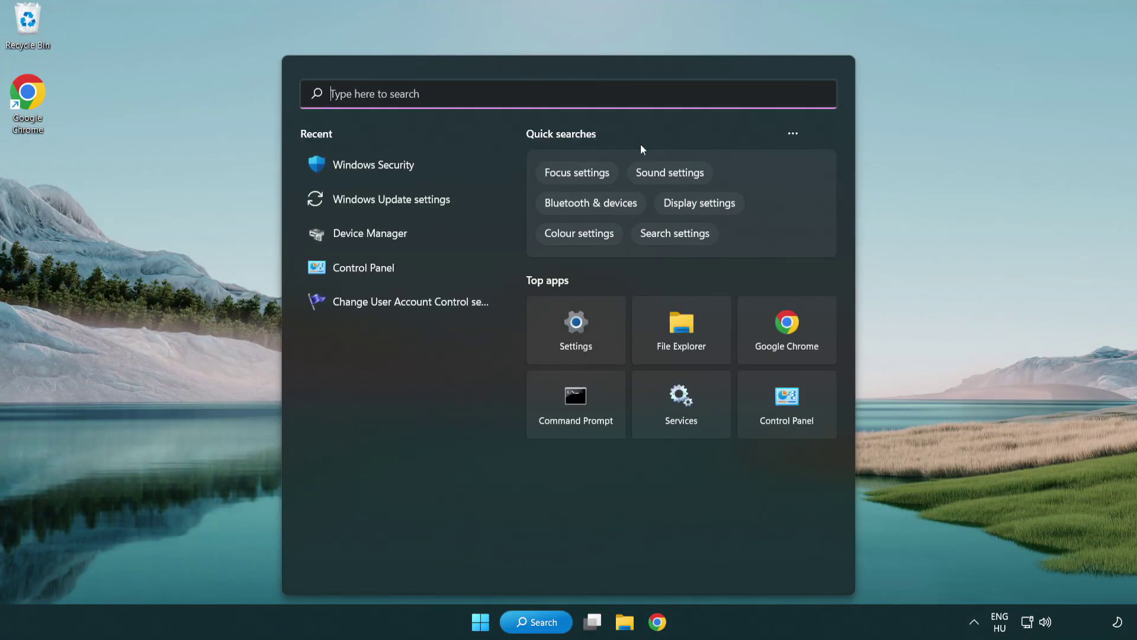
pyautogui.write('device ')
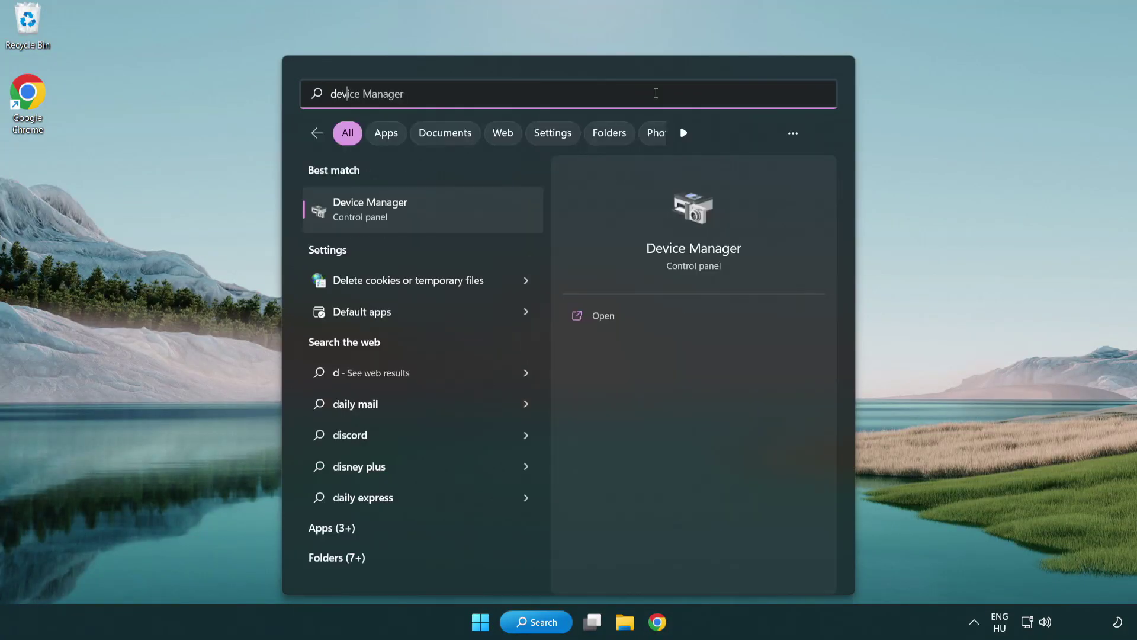
pyautogui.write('manager')
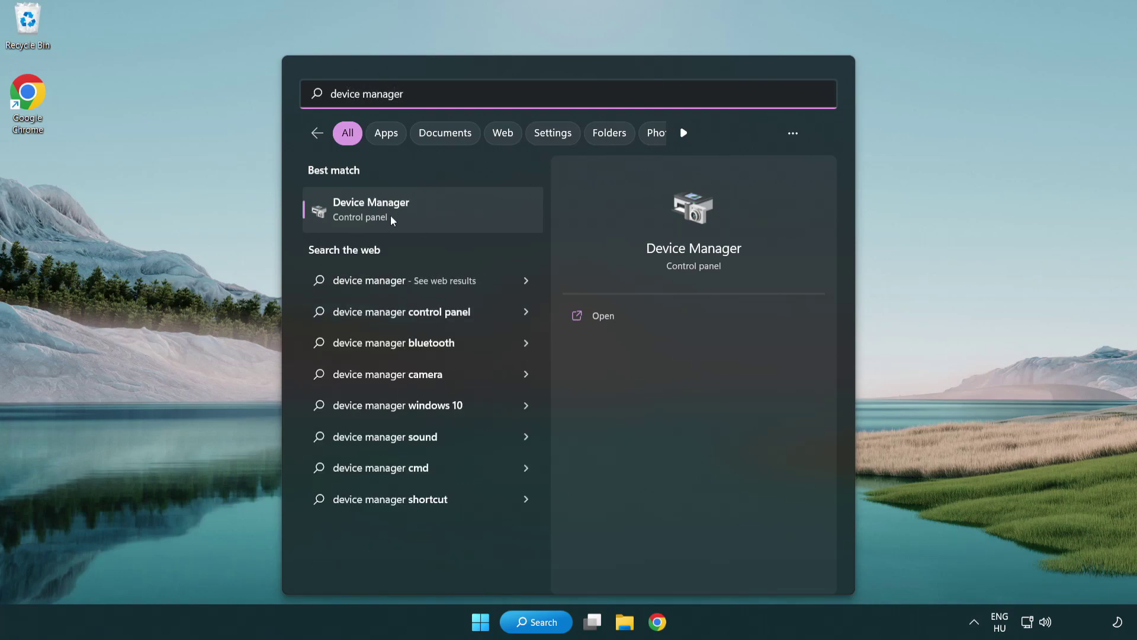
pyautogui.click(455, 215)
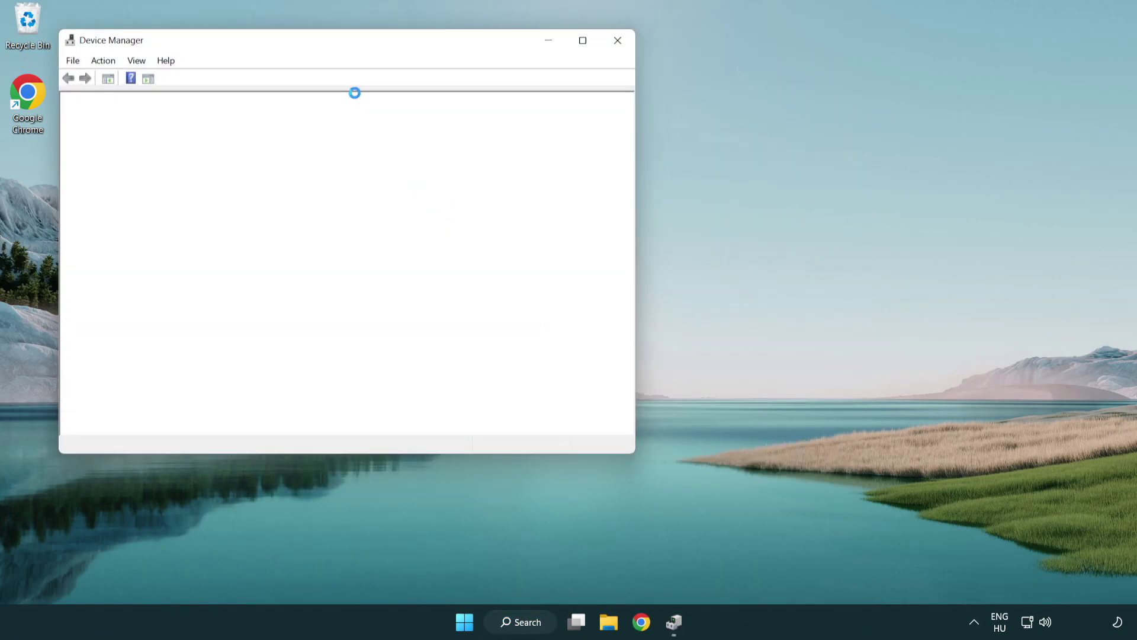
# Step: Expand Display adapters and bring up the context menu for the VMware SVGA 3D adapter
pyautogui.moveTo(309, 43); pyautogui.dragTo(500, 114)
pyautogui.click(311, 238)
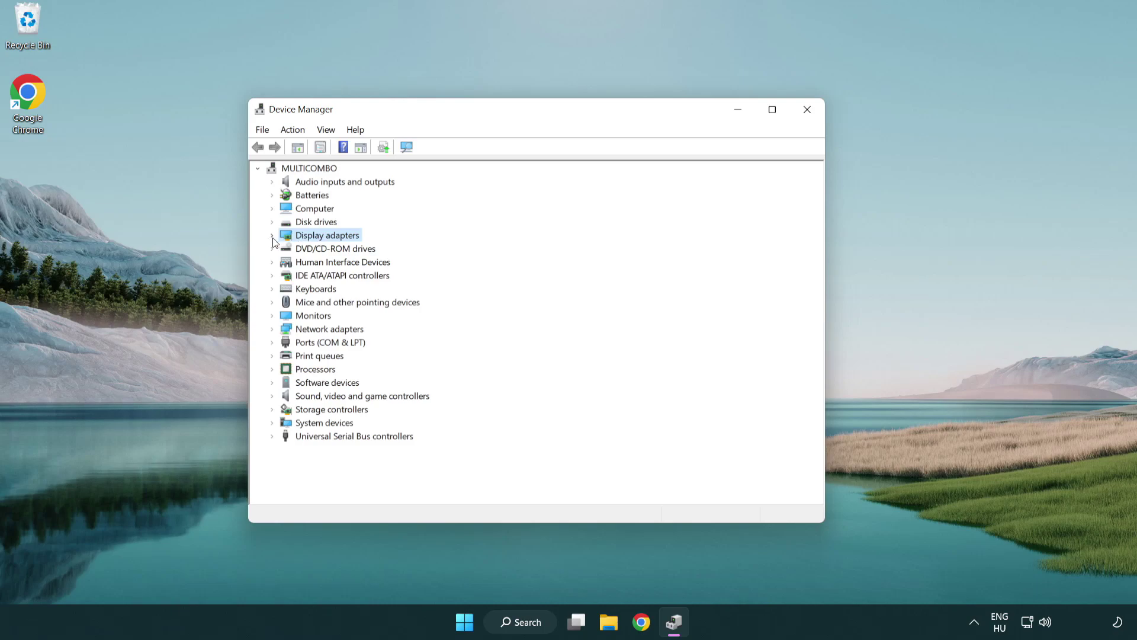
pyautogui.click(273, 236)
pyautogui.click(328, 249)
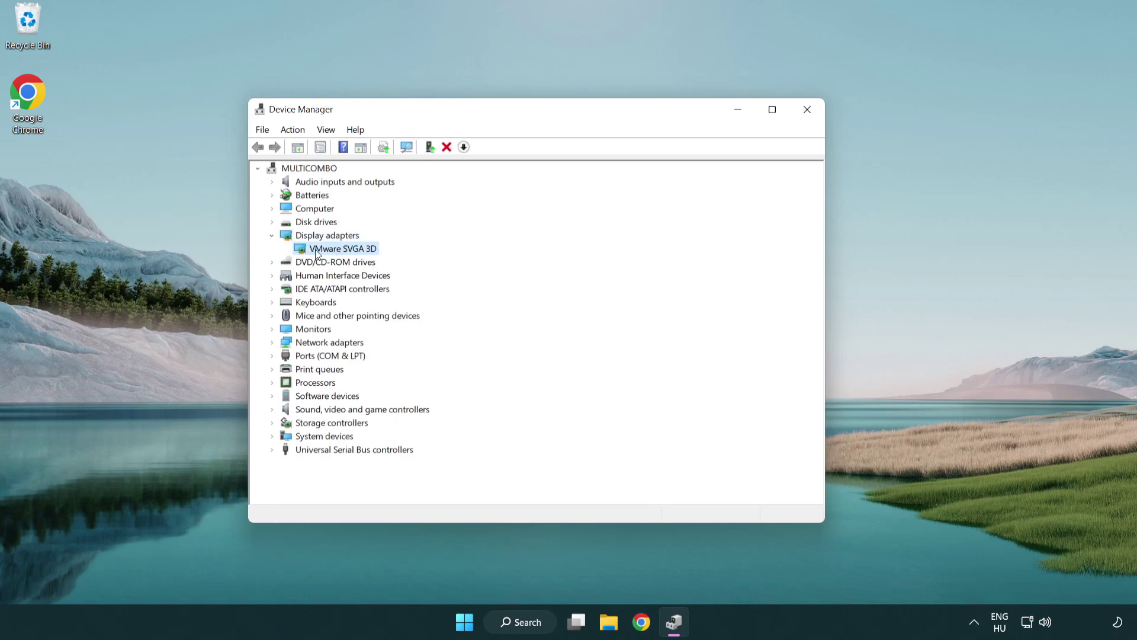
pyautogui.rightClick(340, 253)
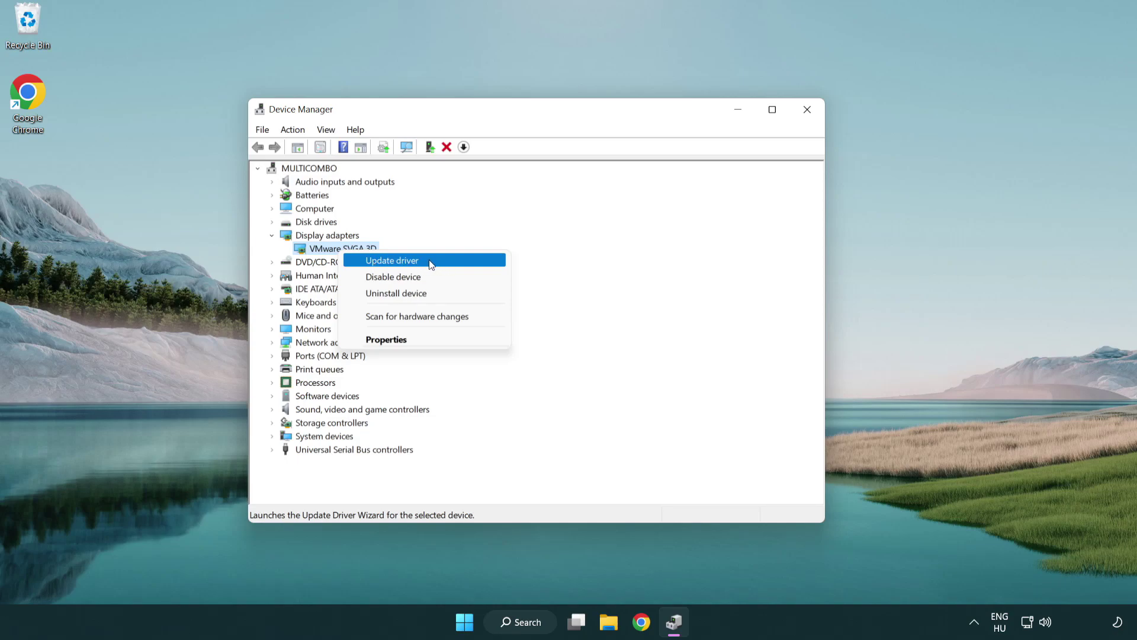
# Step: Update the VMware SVGA 3D driver via automatic search, then close the wizard once the best driver is confirmed
pyautogui.click(447, 261)
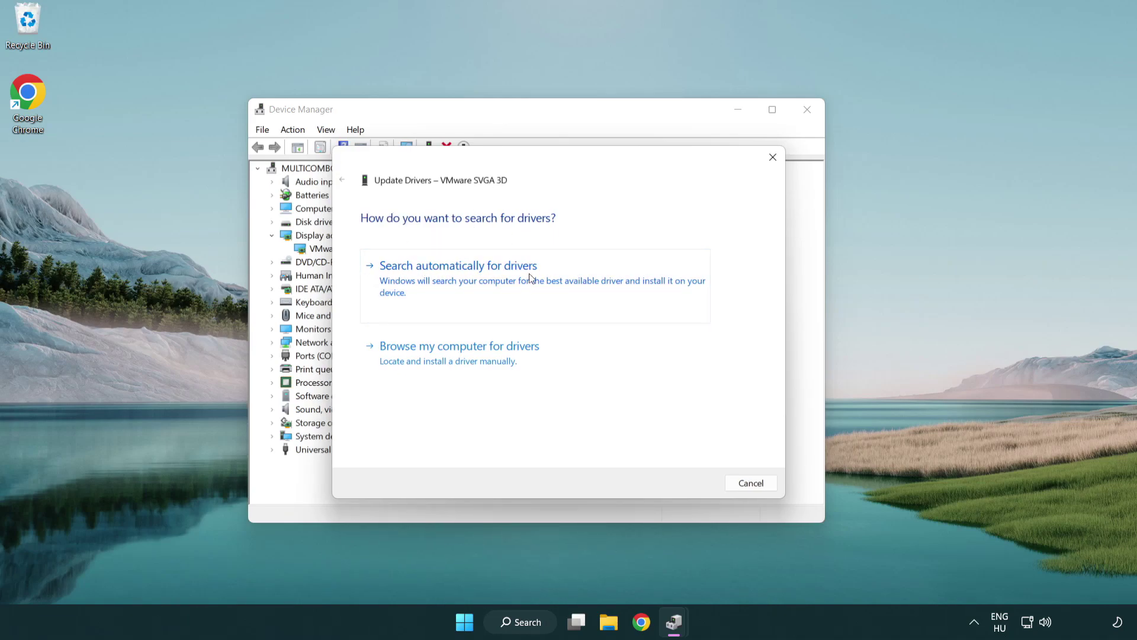
pyautogui.click(500, 277)
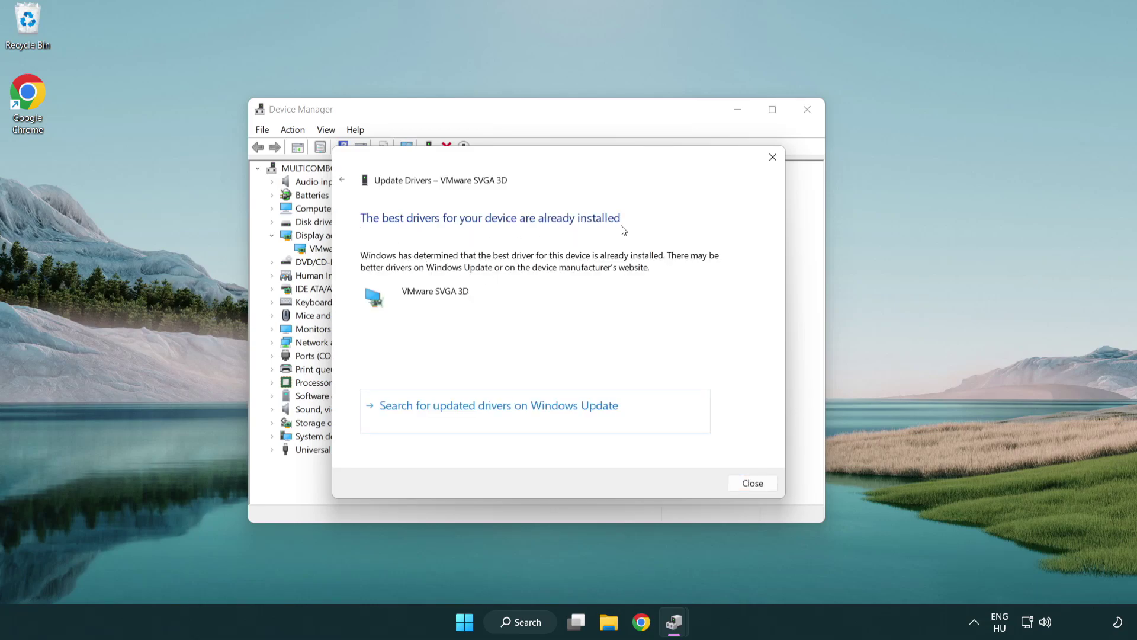
pyautogui.click(753, 483)
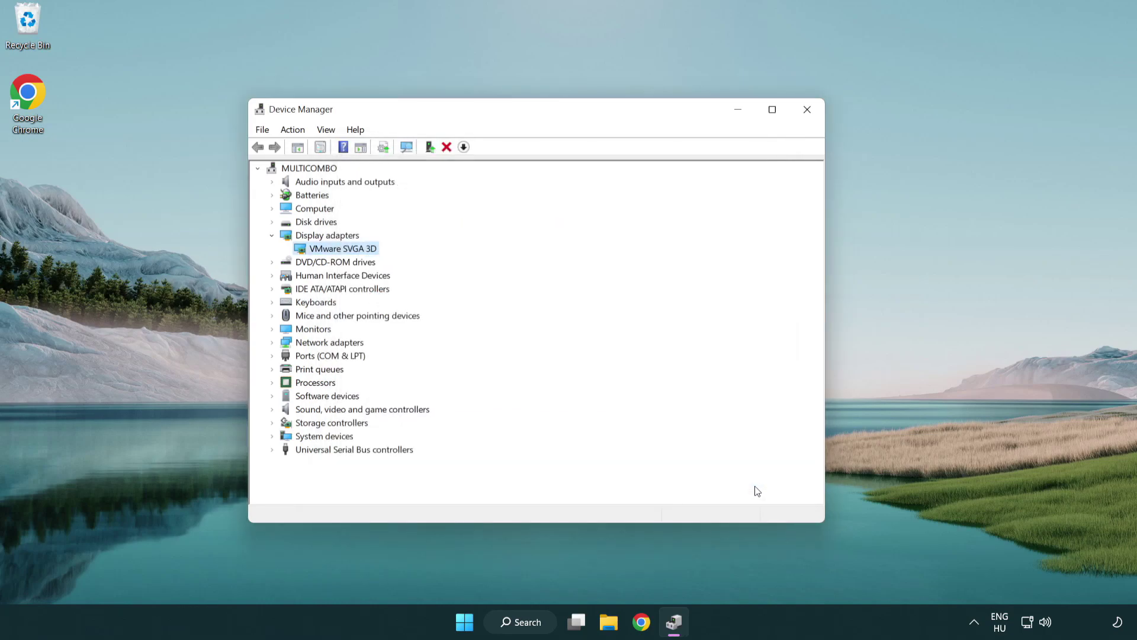
# Step: Close Device Manager and search Windows for 'update'
pyautogui.click(808, 110)
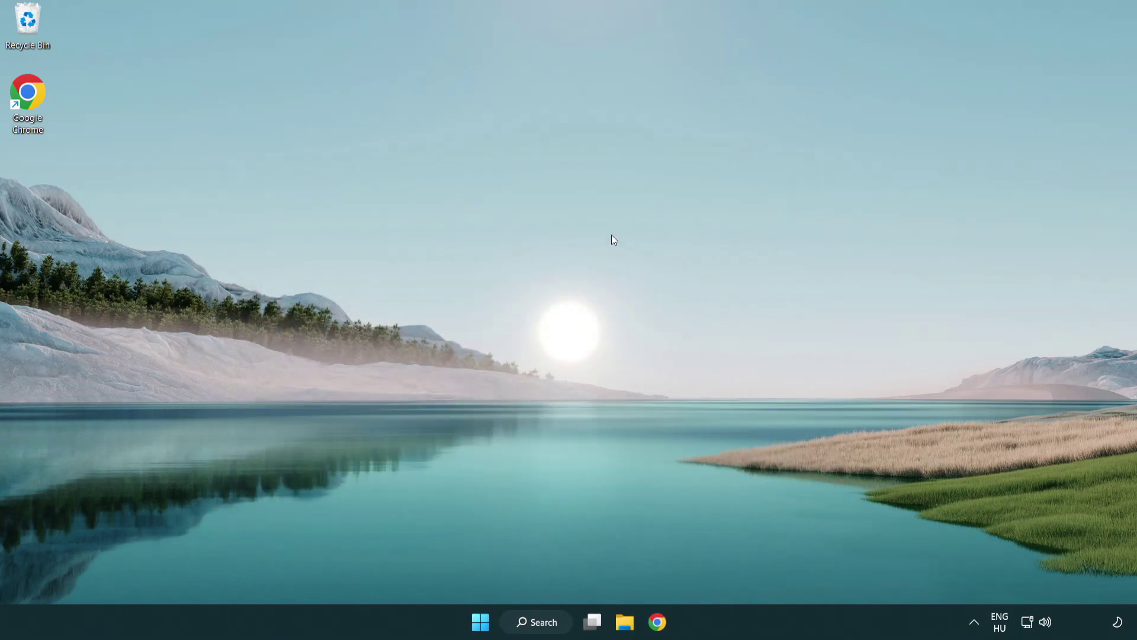
pyautogui.click(550, 622)
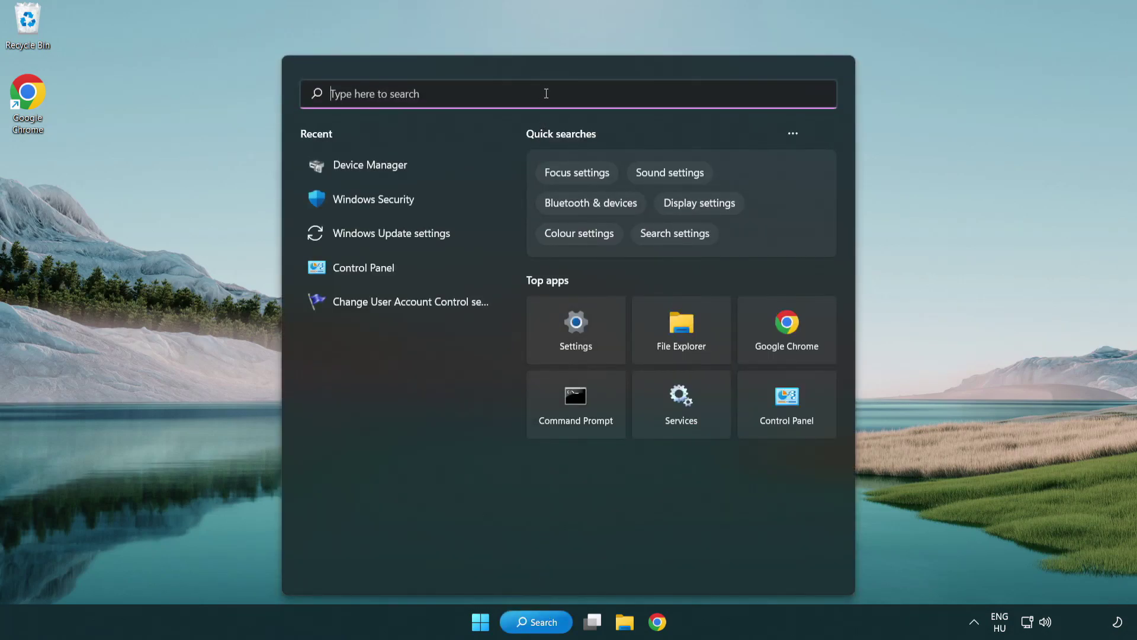
pyautogui.write('update')
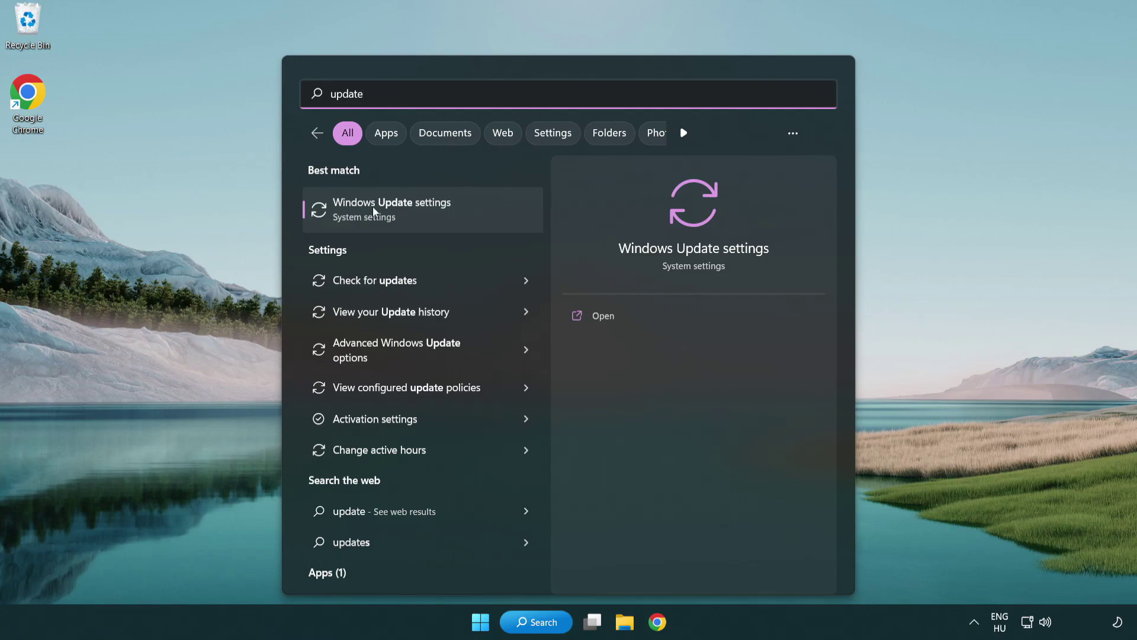
# Step: Check for updates in Windows Update, confirm the PC is up to date, and close Settings
pyautogui.click(446, 219)
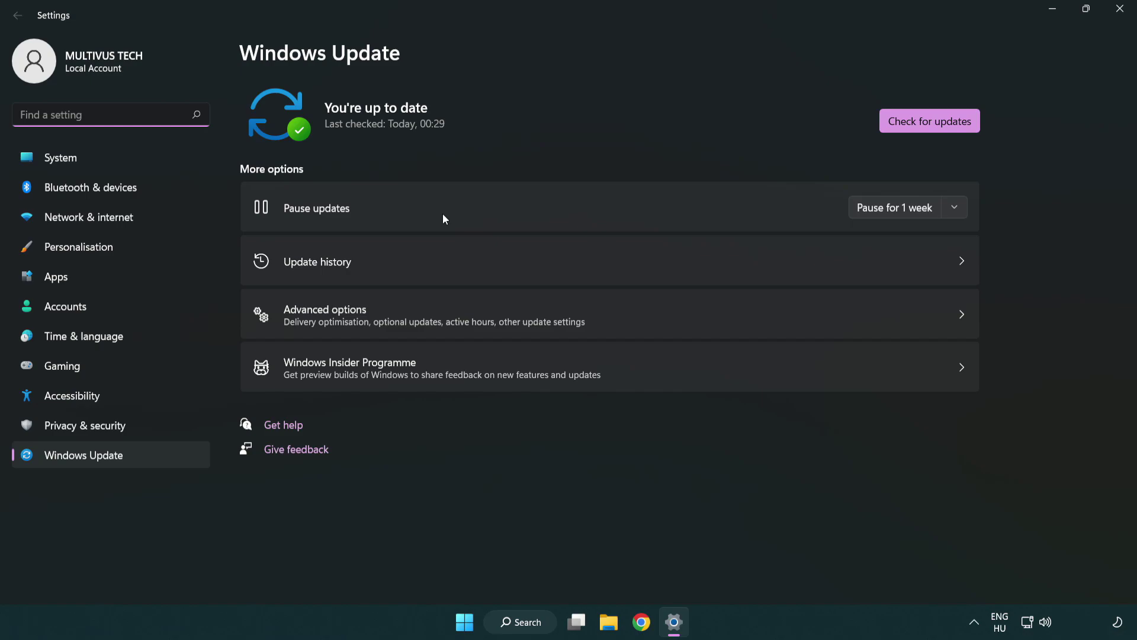
pyautogui.click(952, 126)
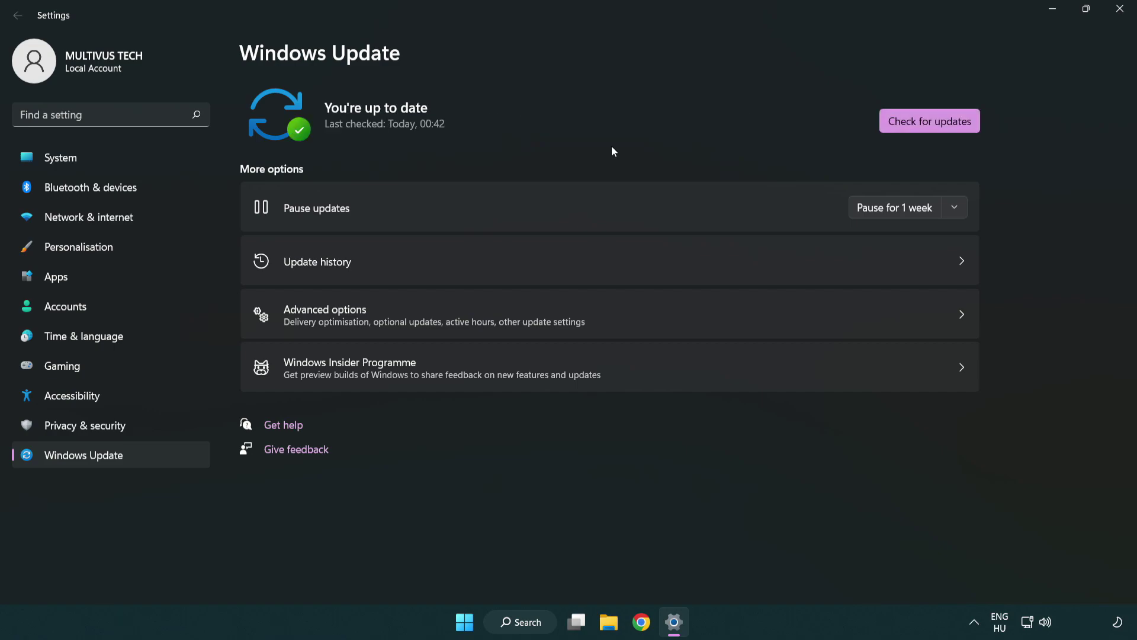
pyautogui.click(1118, 9)
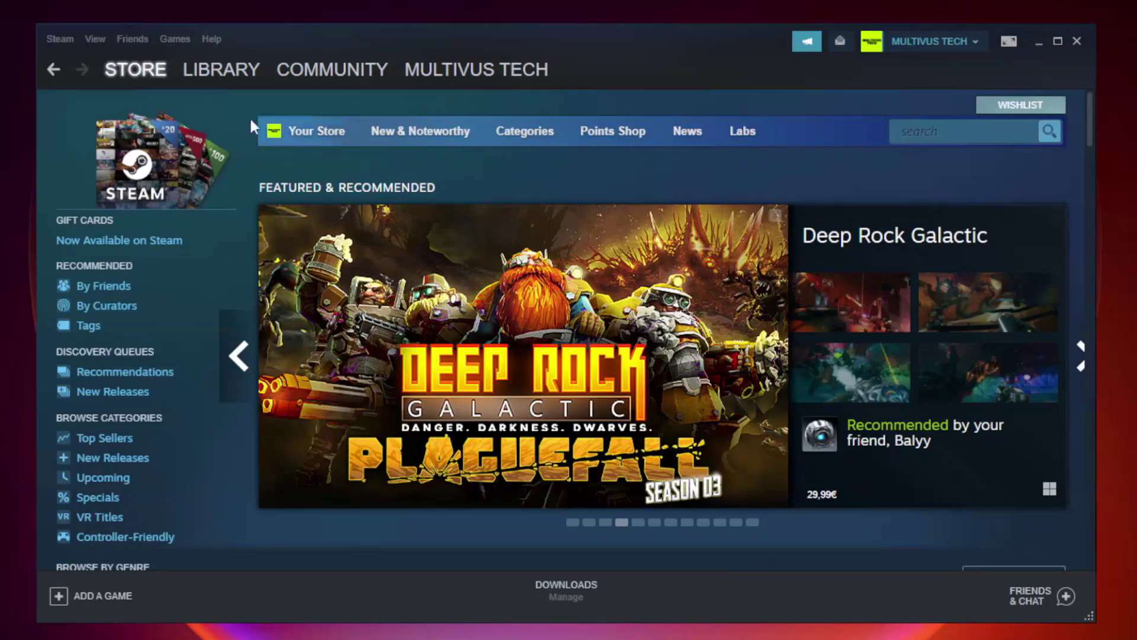
# Step: Switch Steam to the Library and bring up the menu for YOUR NOT WORKING GAME under Favorites
pyautogui.moveTo(225, 70)
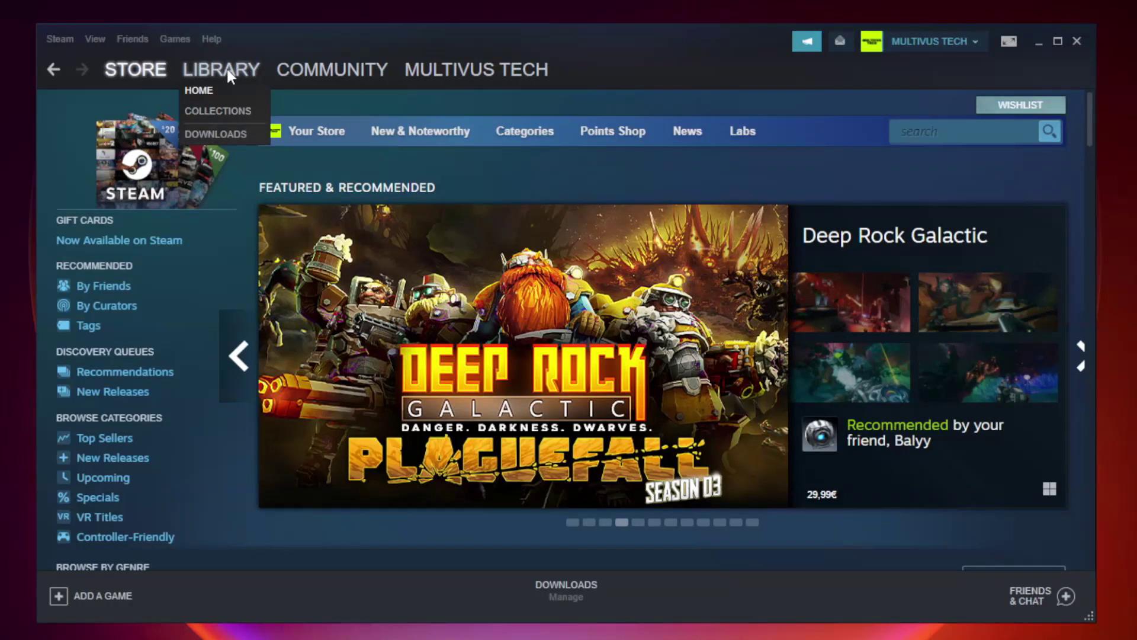
pyautogui.click(230, 76)
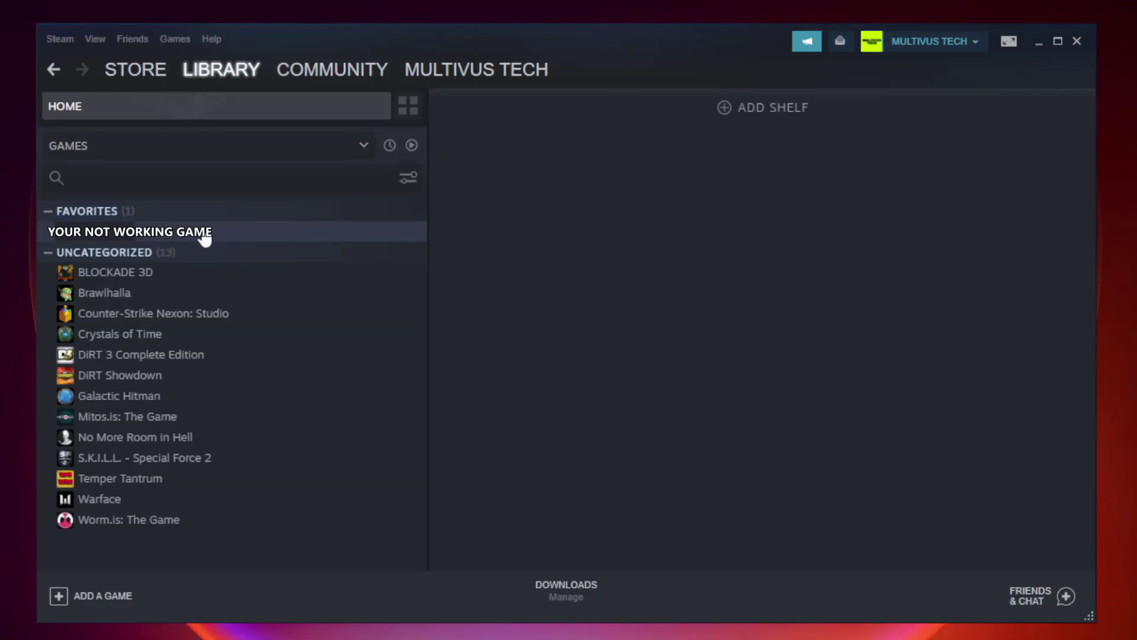
pyautogui.rightClick(246, 237)
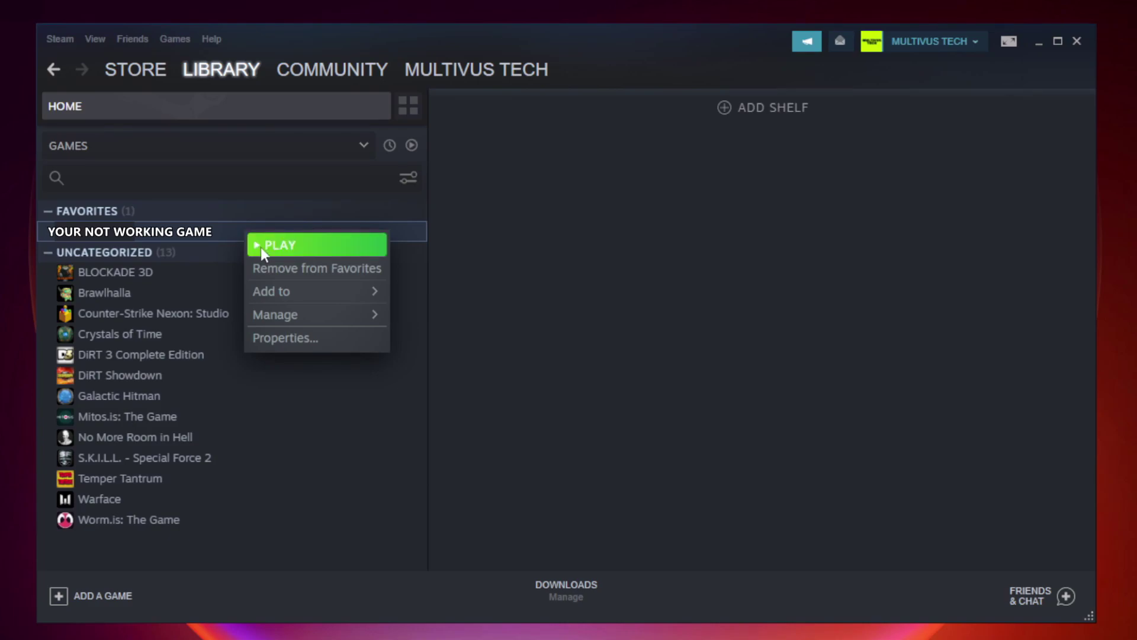
# Step: Open the game's Properties and verify integrity of its files under Local Files, validating all 9192
pyautogui.click(314, 337)
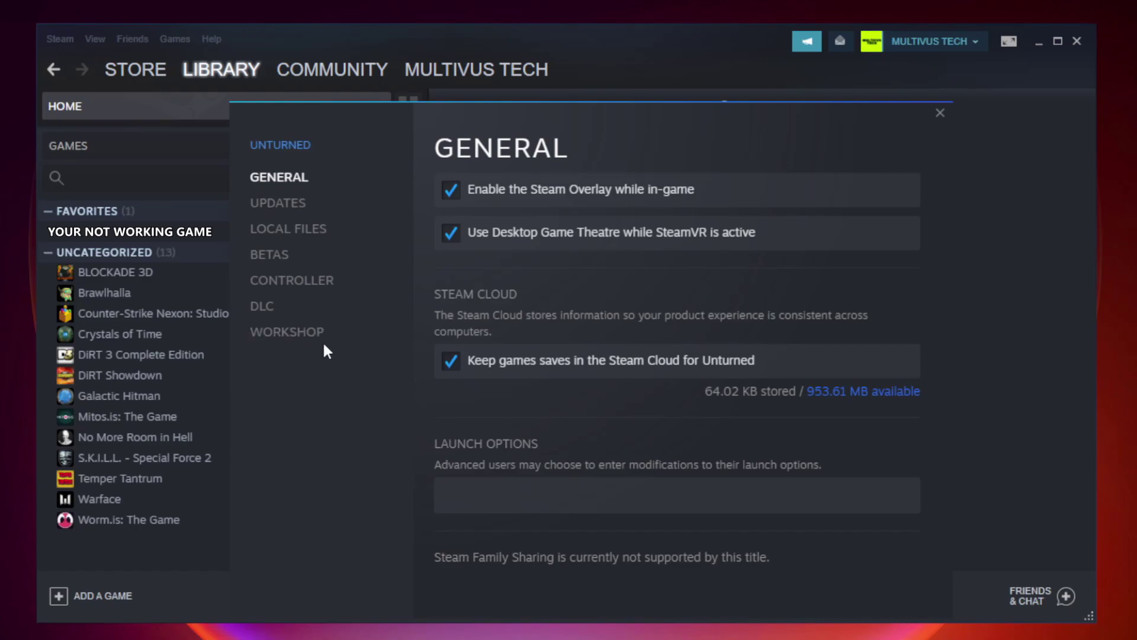
pyautogui.click(302, 234)
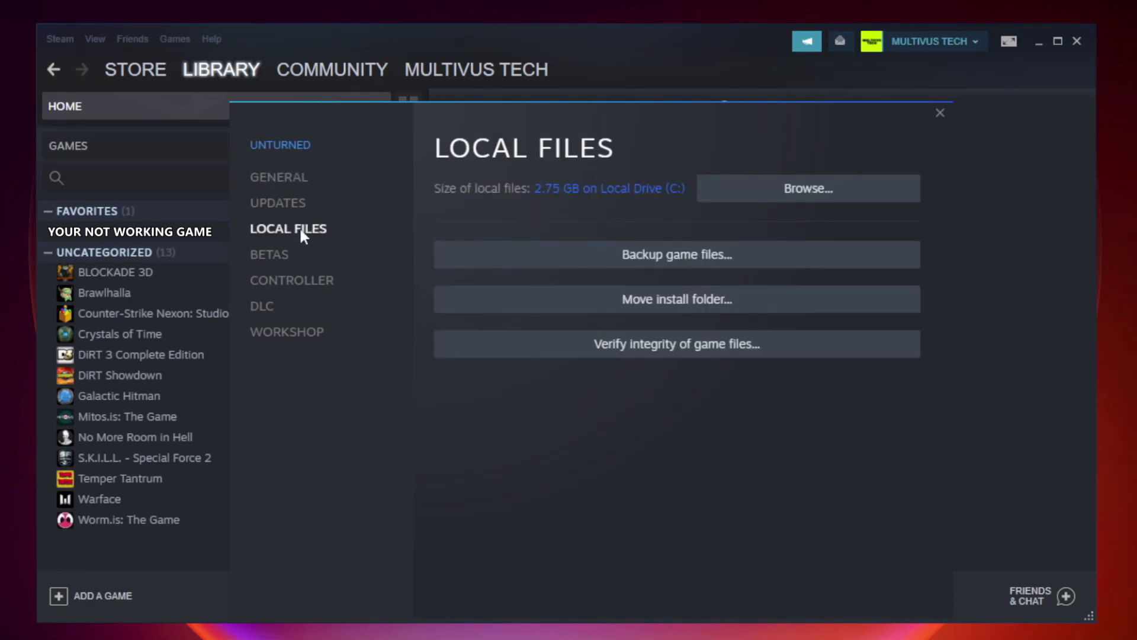
pyautogui.click(689, 356)
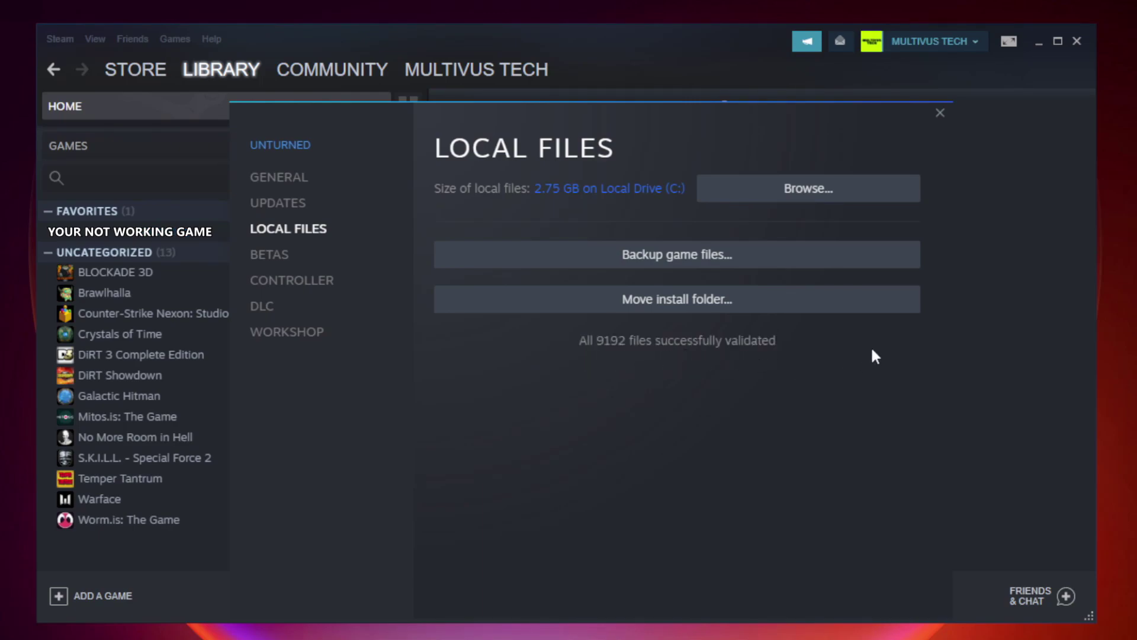
# Step: Browse the game's install folder and bring up the menu for the YOUR NOT WORKING GAME shortcut
pyautogui.click(811, 189)
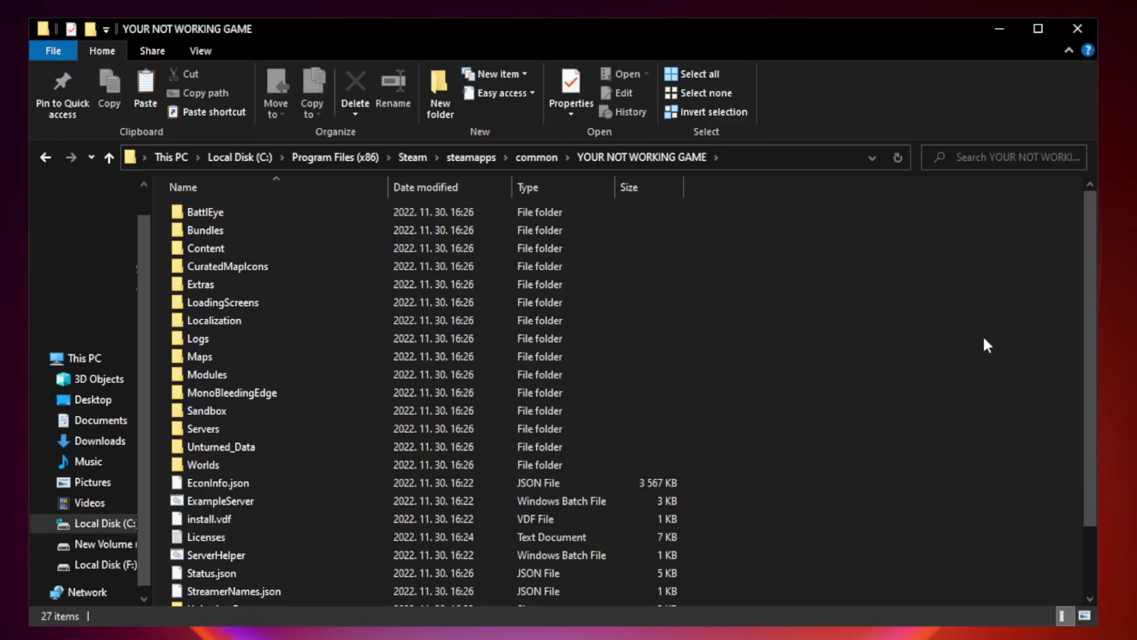
pyautogui.moveTo(1091, 311); pyautogui.dragTo(1093, 408)
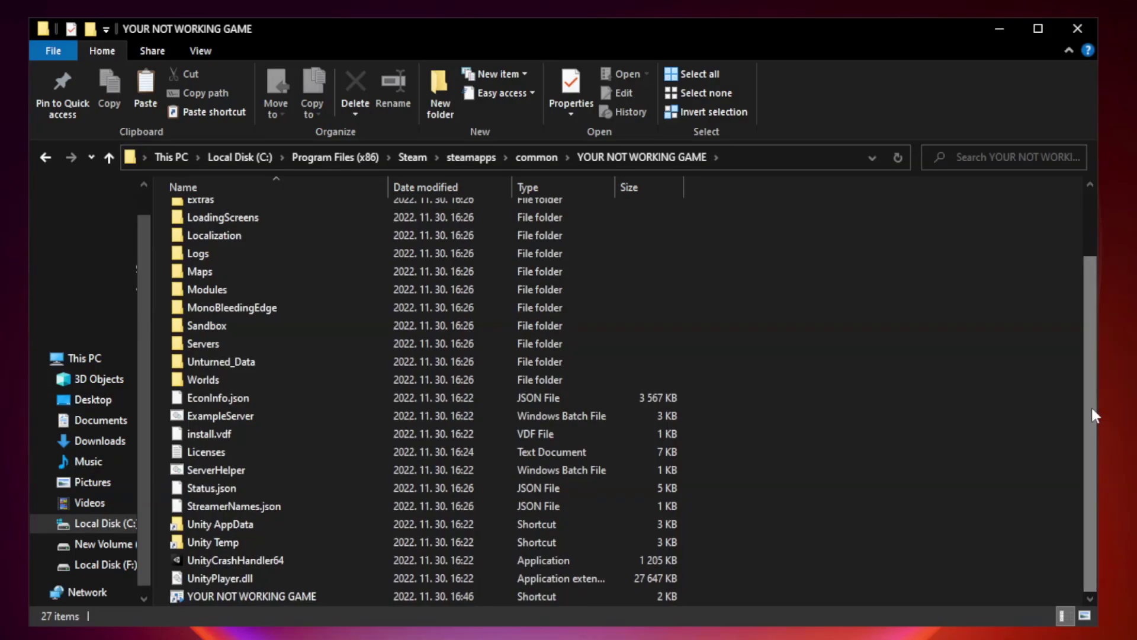
pyautogui.click(453, 596)
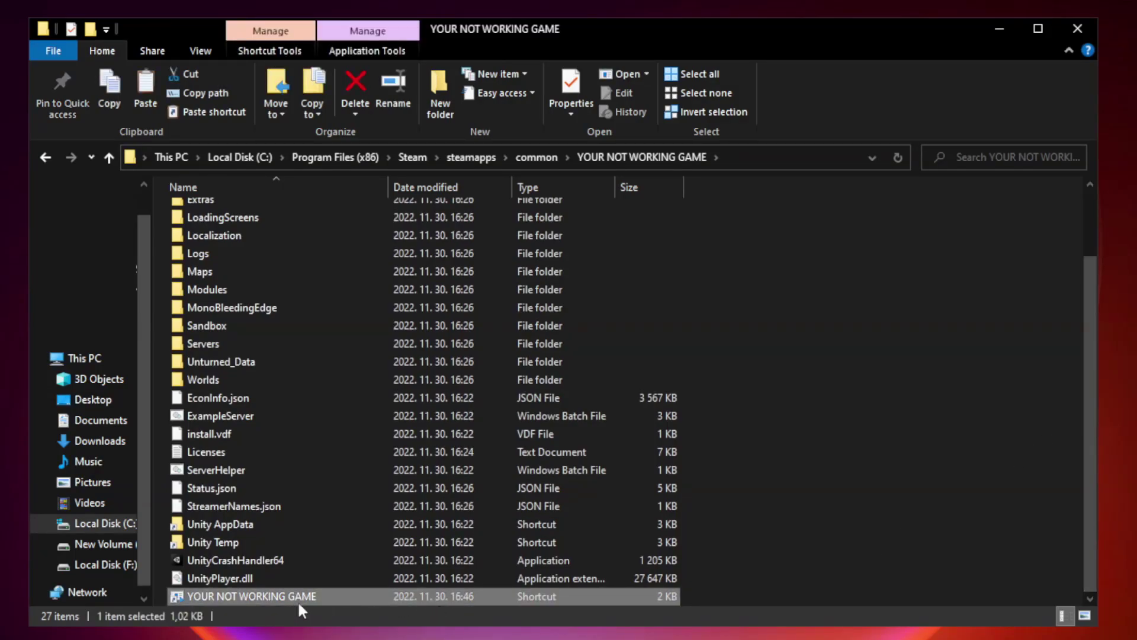
pyautogui.rightClick(385, 596)
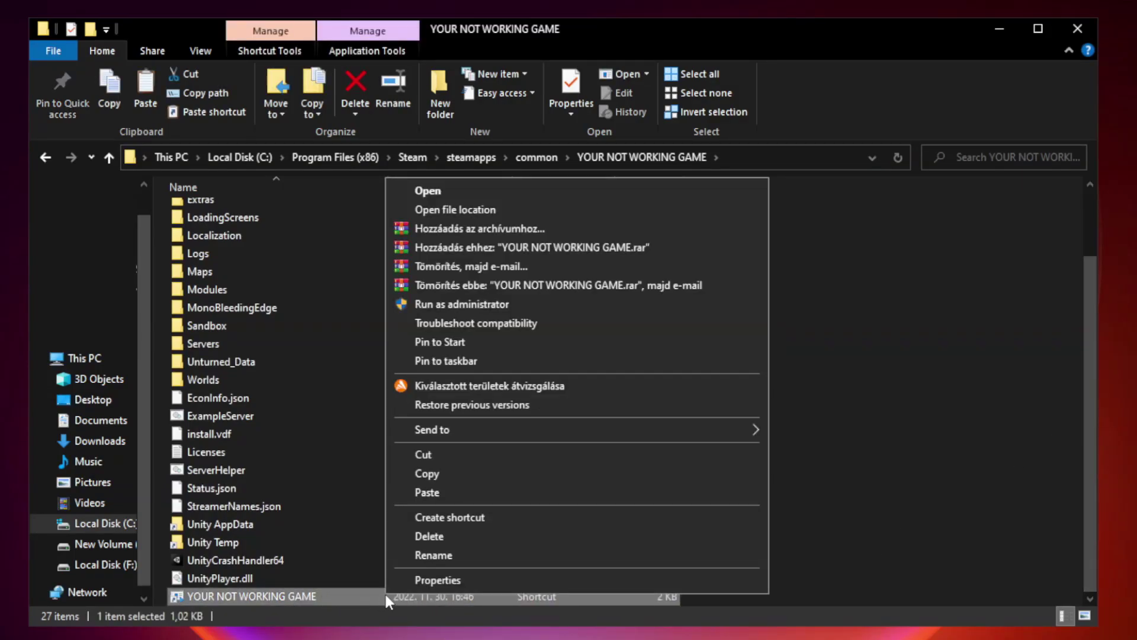
# Step: Set the game shortcut to Windows 8 compatibility, fullscreen optimizations off, run as administrator, and apply
pyautogui.click(573, 581)
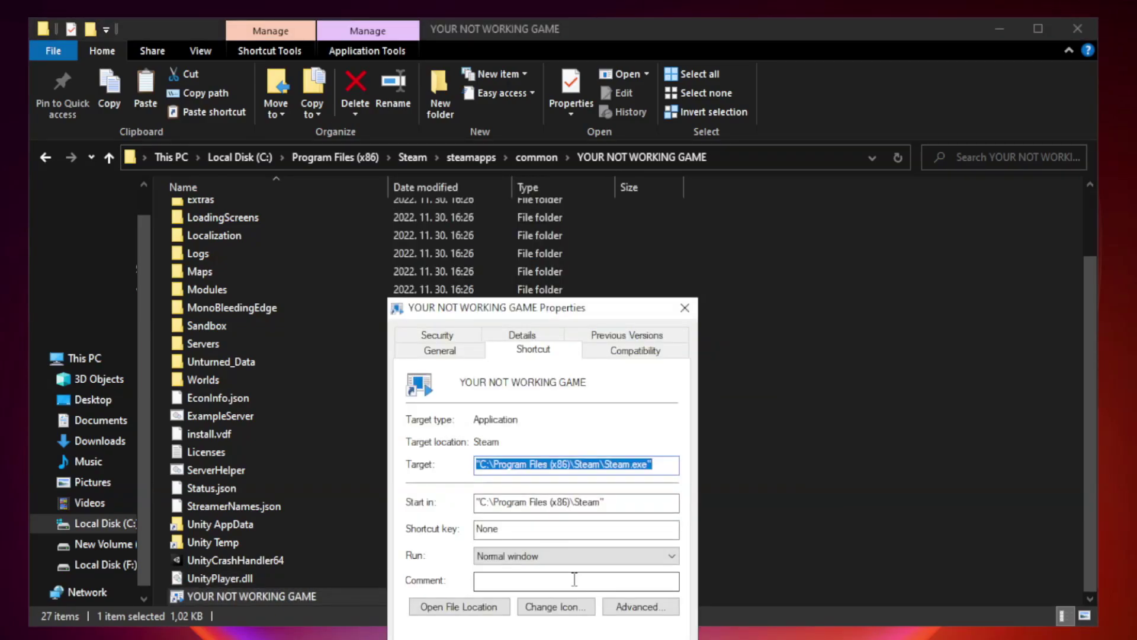
pyautogui.moveTo(565, 314); pyautogui.dragTo(564, 129)
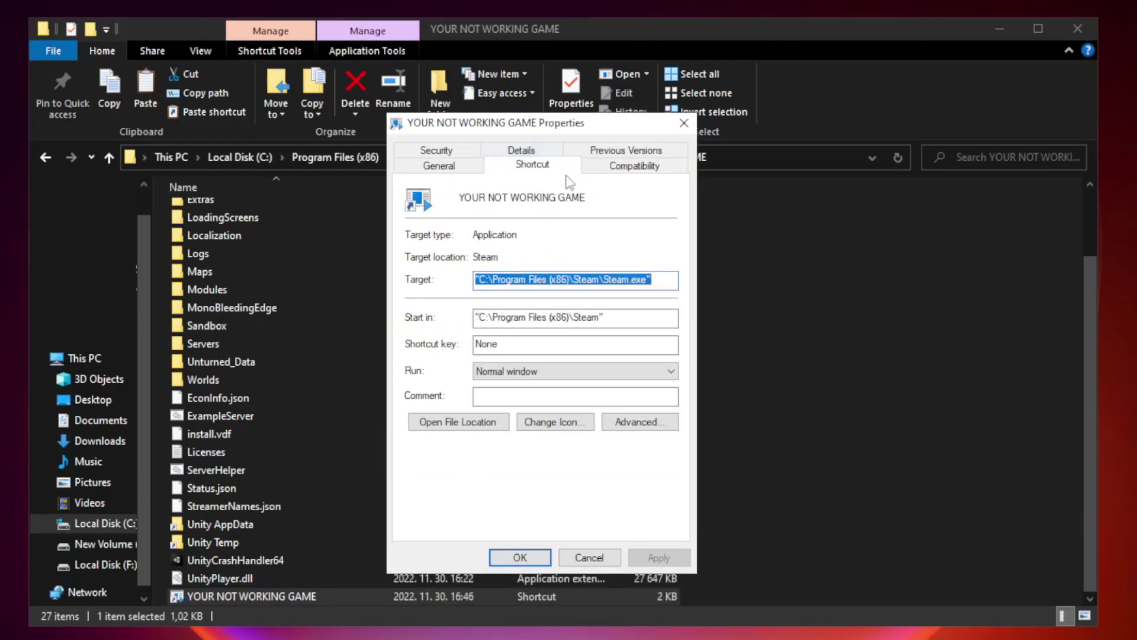
pyautogui.click(632, 167)
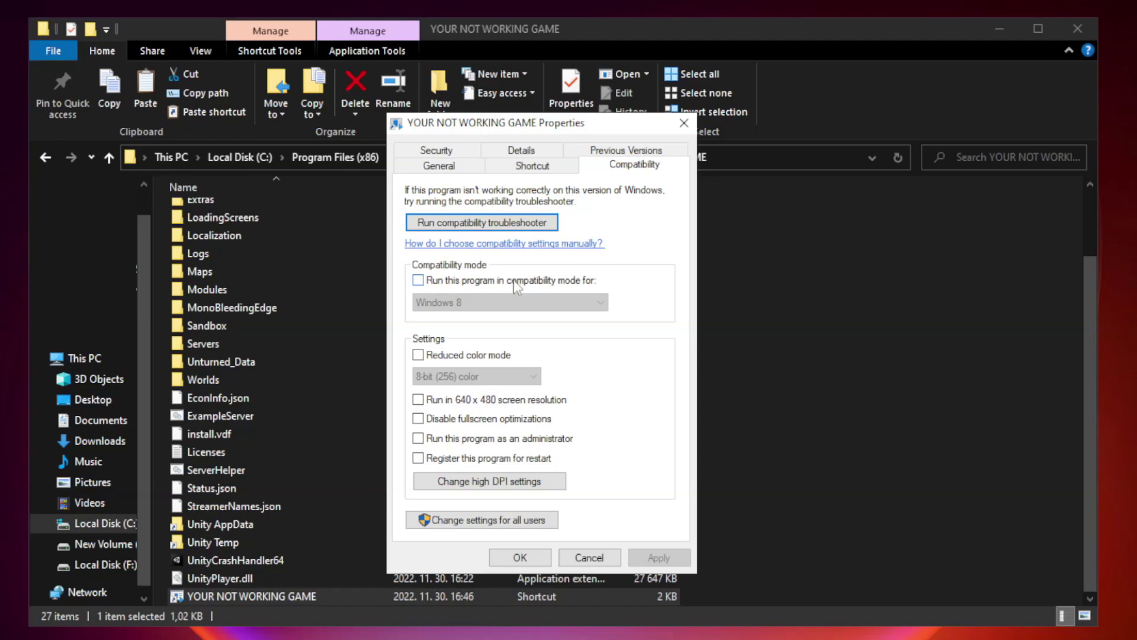
pyautogui.click(454, 285)
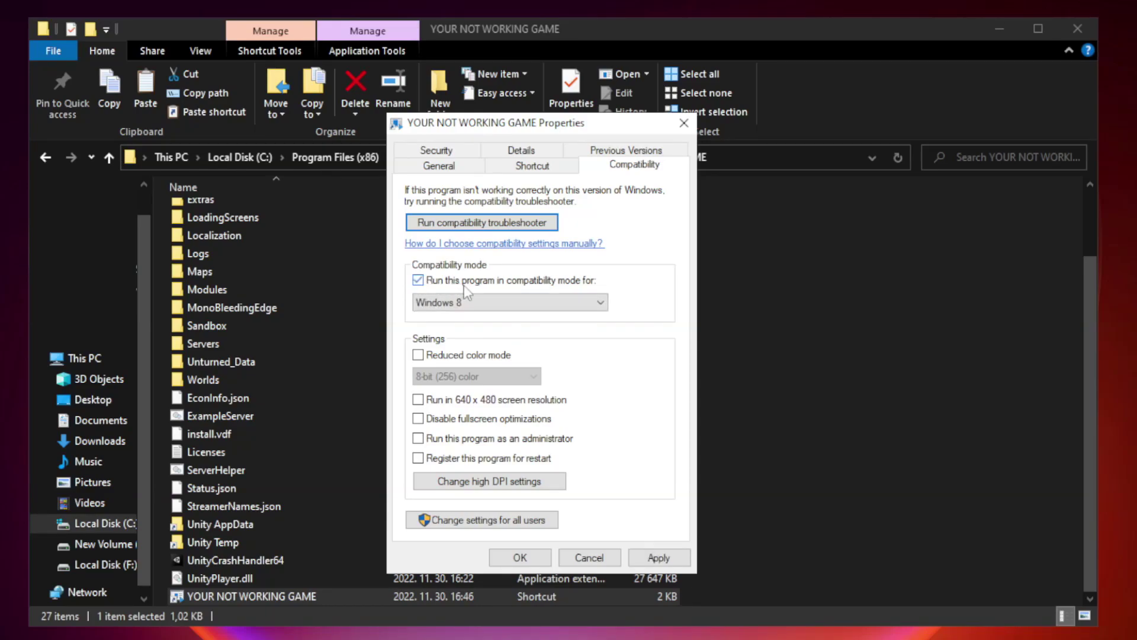
pyautogui.click(507, 304)
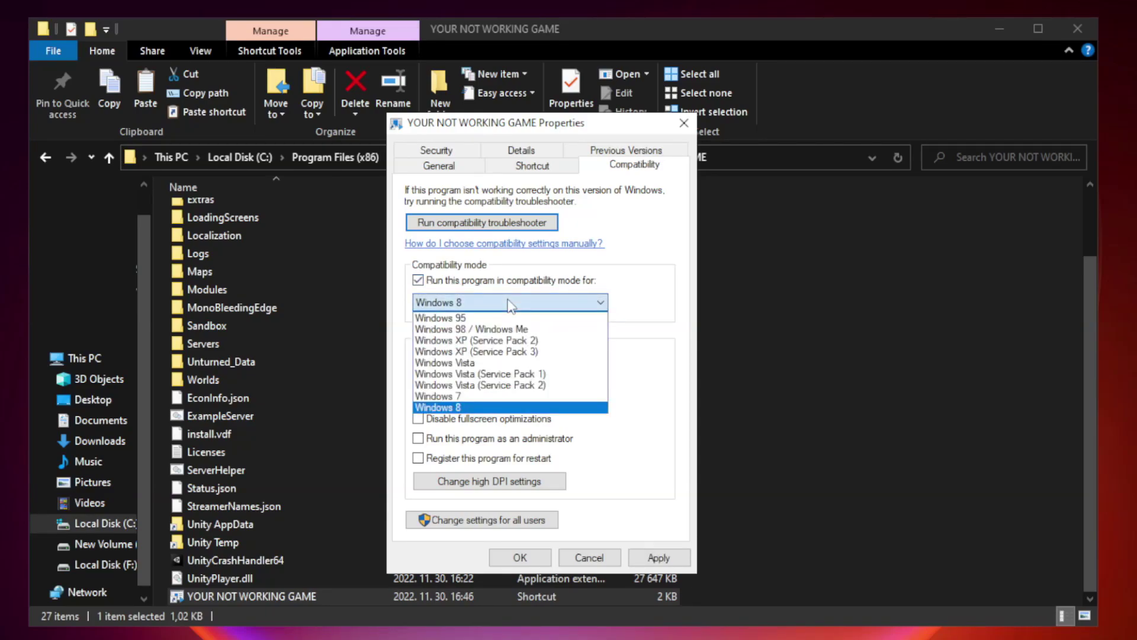
pyautogui.click(481, 408)
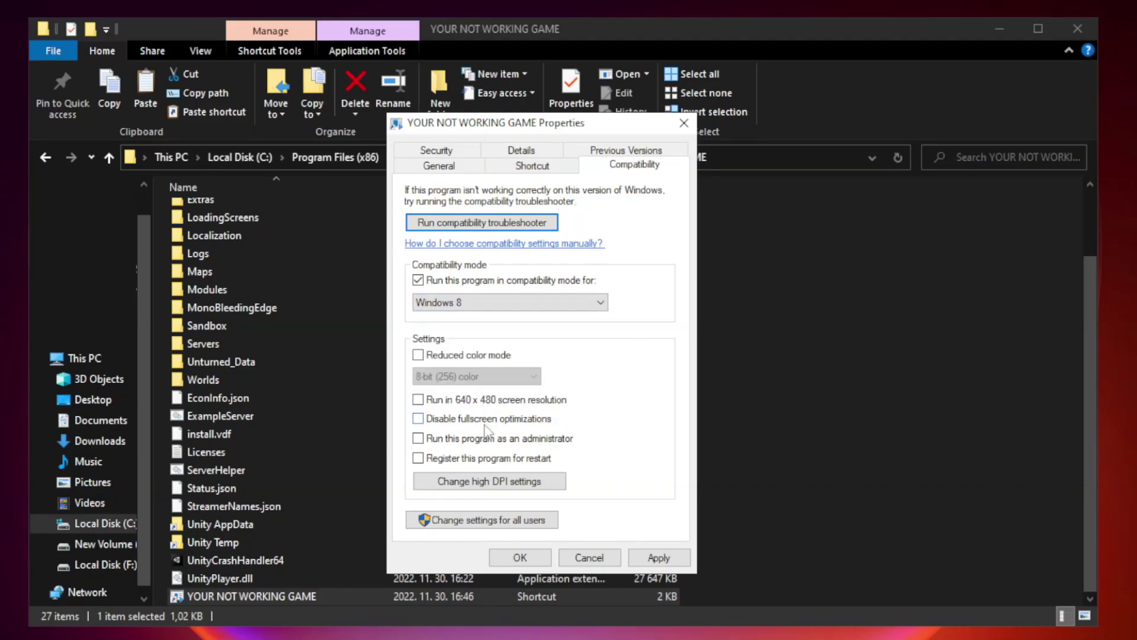
pyautogui.click(445, 422)
pyautogui.click(658, 559)
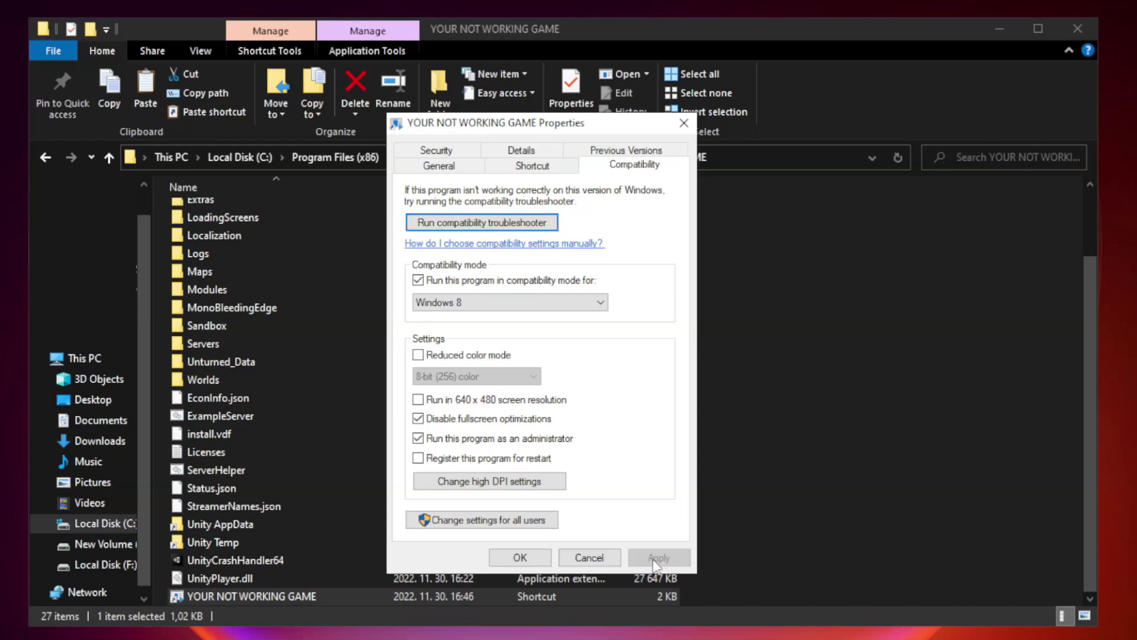
pyautogui.click(519, 558)
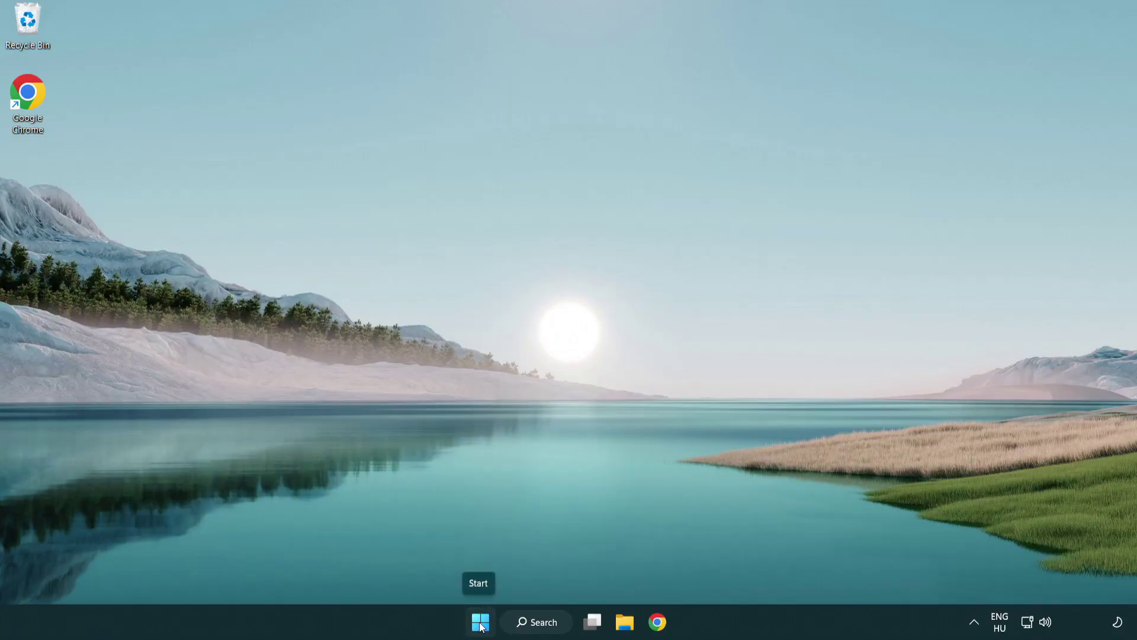
# Step: Open the Win+X quick link menu from the Start button
pyautogui.rightClick(481, 627)
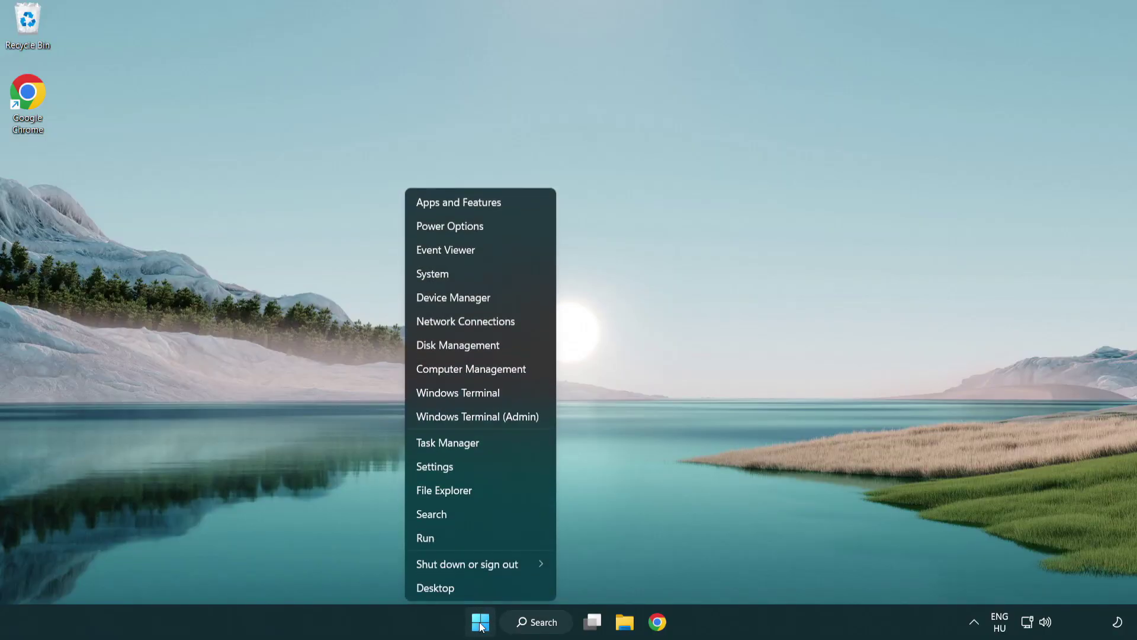
# Step: Disable Terminal, Phone Link, Cortana and Windows Security notifications as startup apps in Task Manager
pyautogui.click(503, 446)
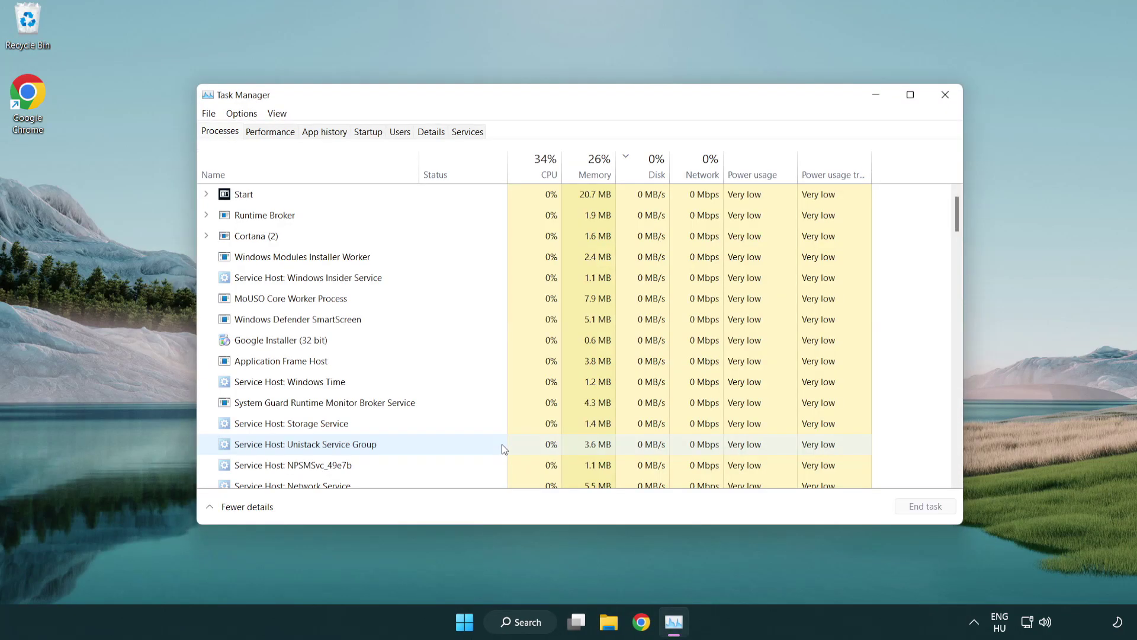
pyautogui.click(371, 135)
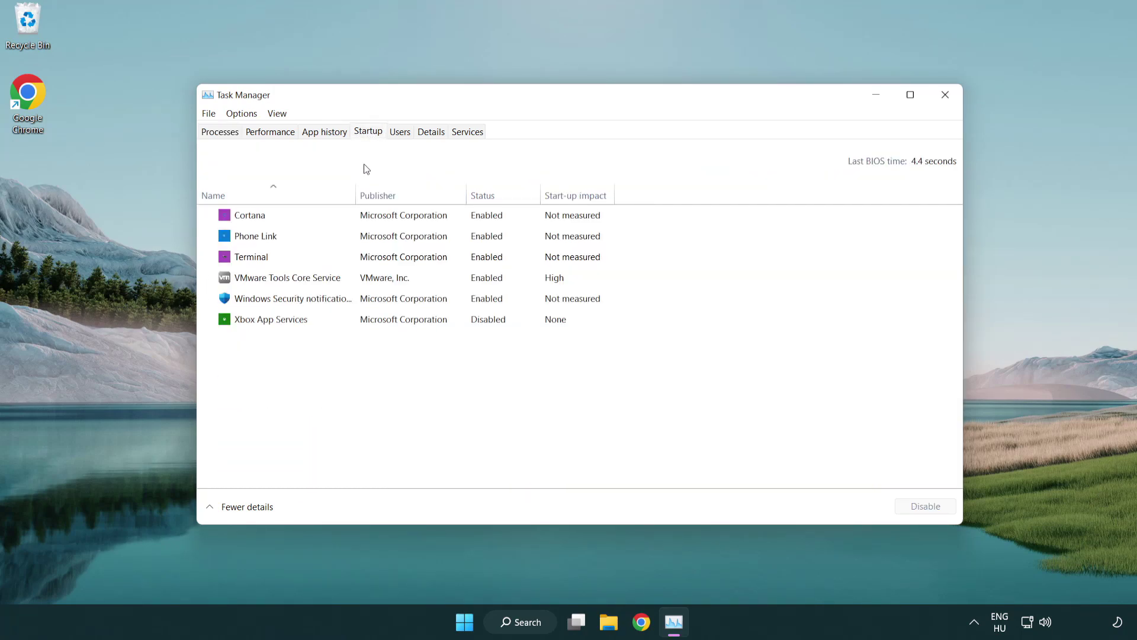
pyautogui.click(372, 257)
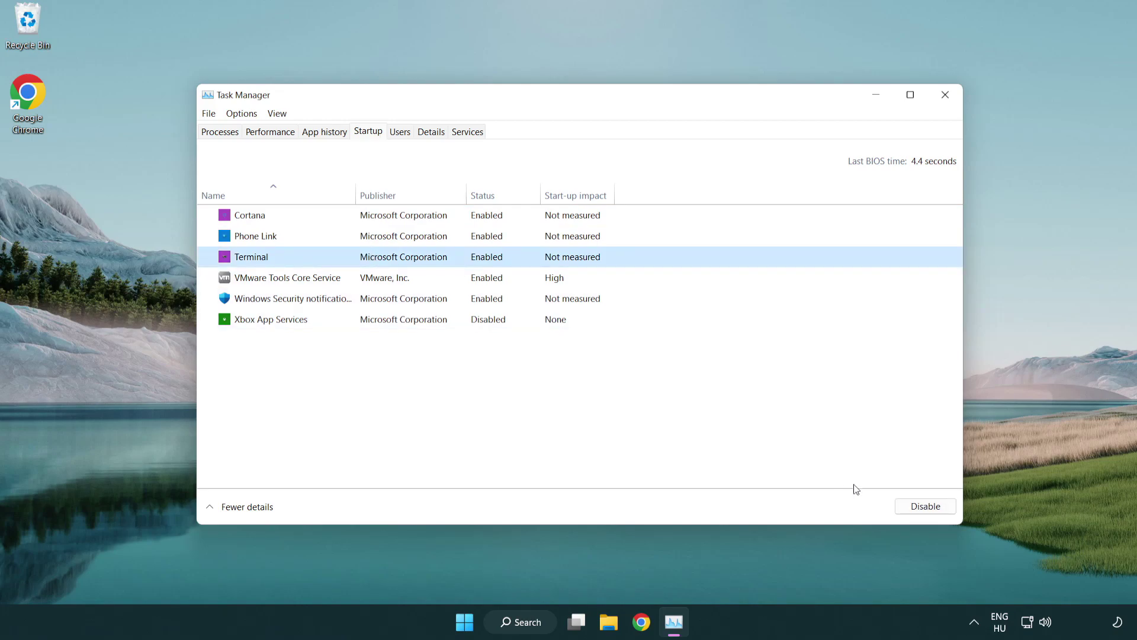
pyautogui.click(911, 506)
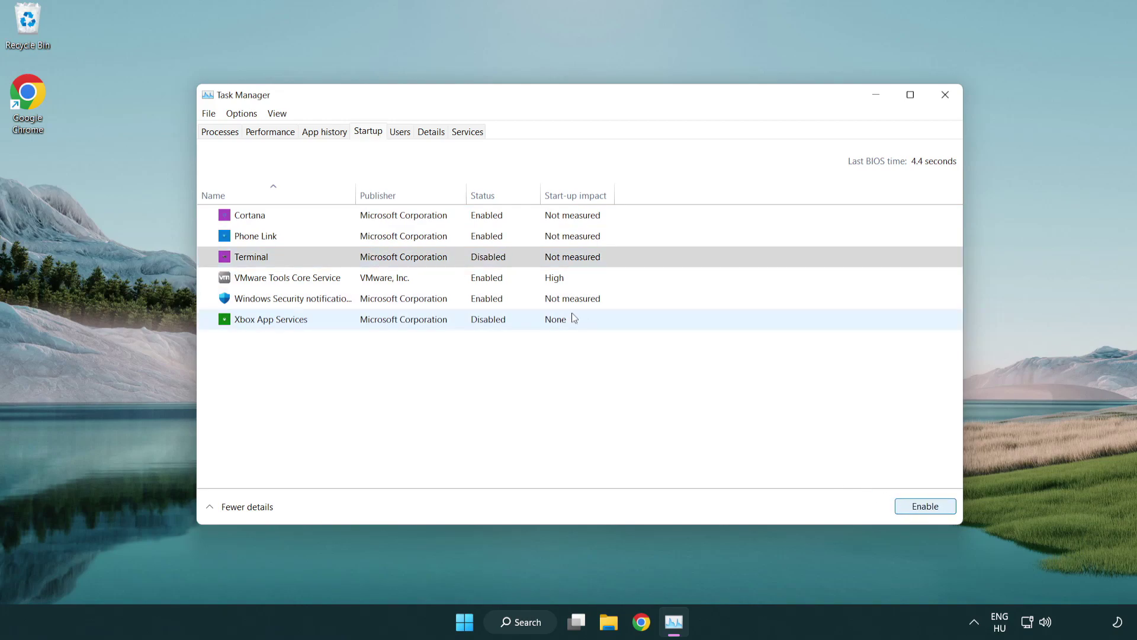
pyautogui.click(472, 237)
pyautogui.click(925, 507)
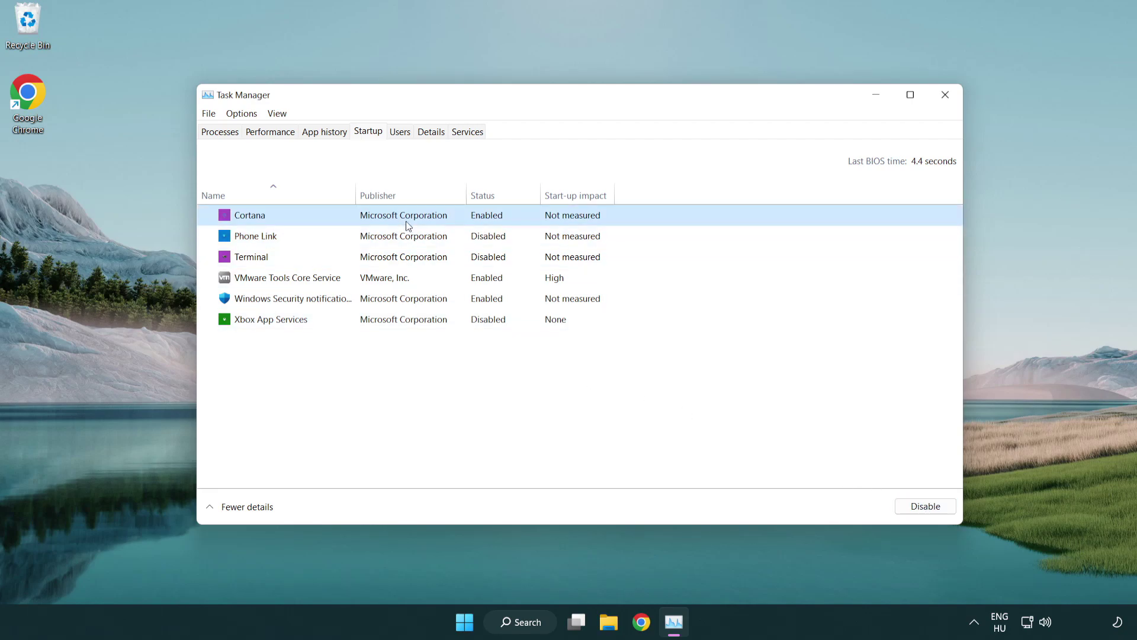
pyautogui.click(924, 507)
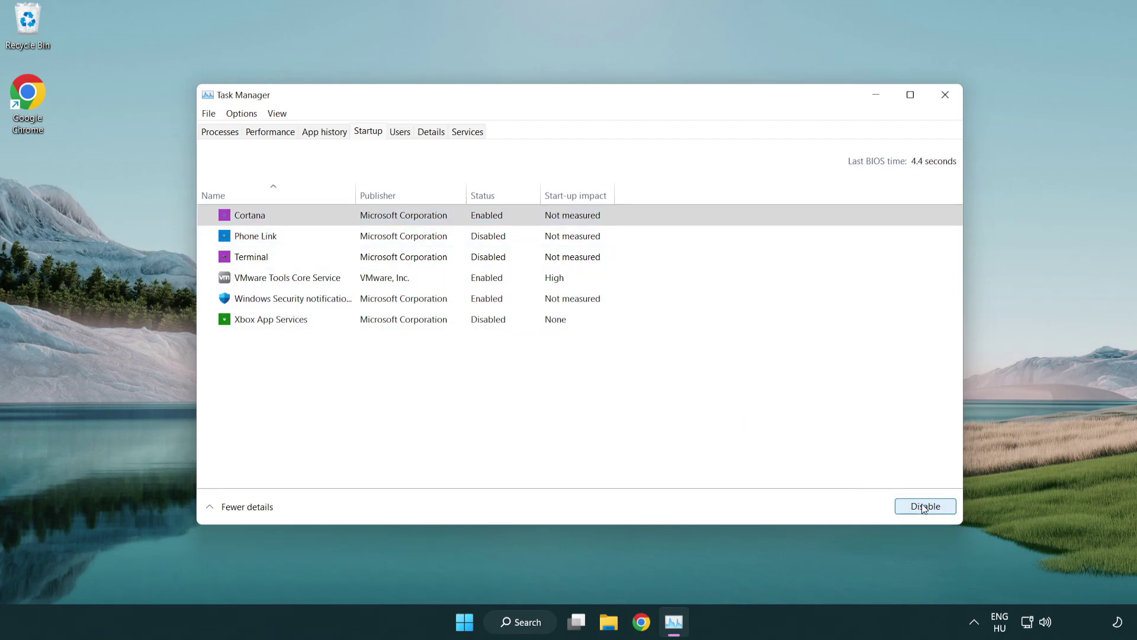
pyautogui.click(544, 306)
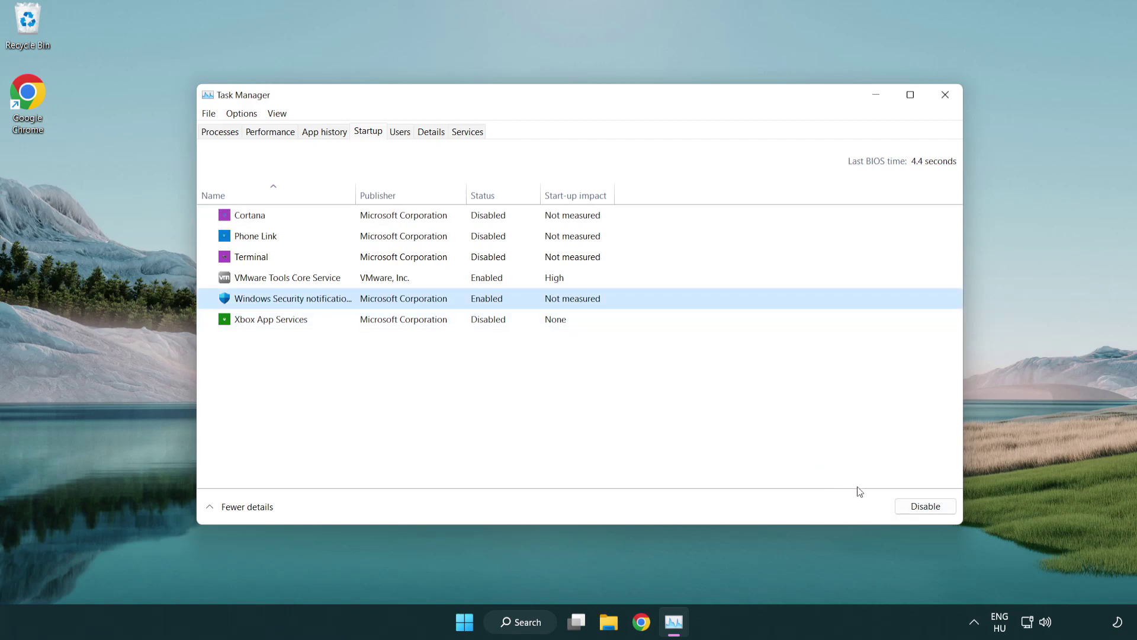
pyautogui.click(919, 507)
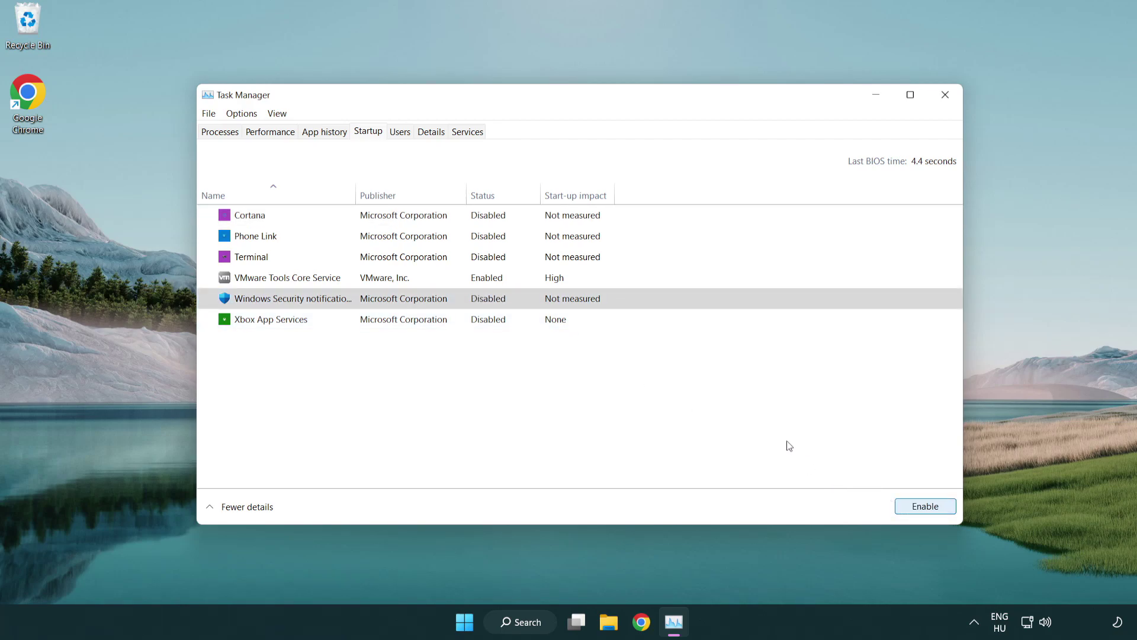
# Step: Close Task Manager and download dxwebsetup.exe from the DirectX End-User Runtime page in Chrome
pyautogui.click(947, 99)
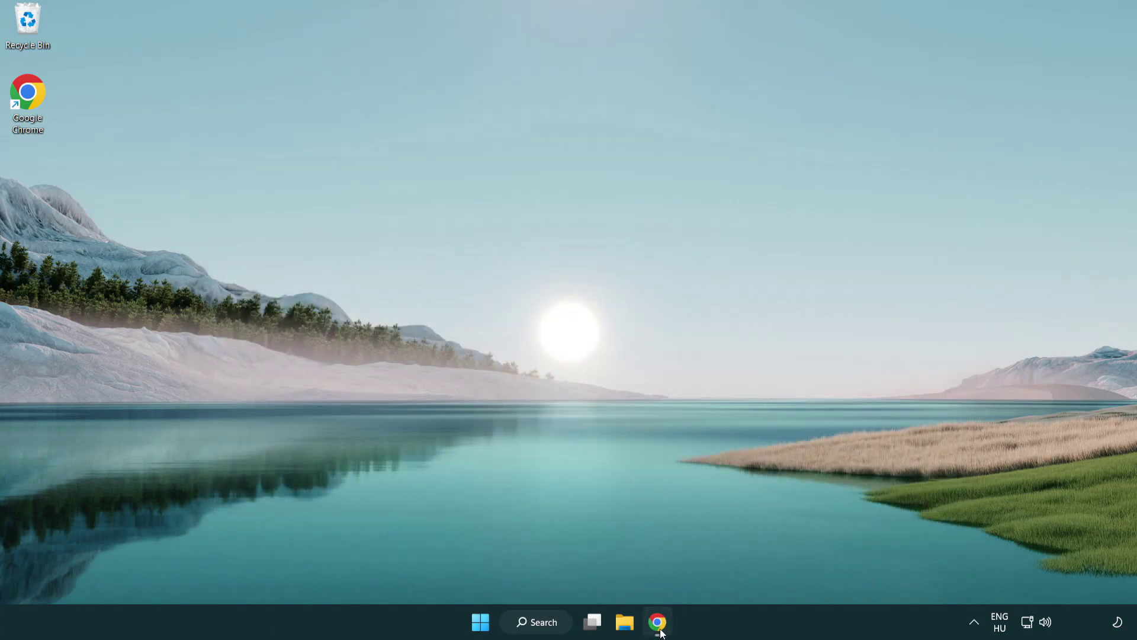
pyautogui.click(658, 622)
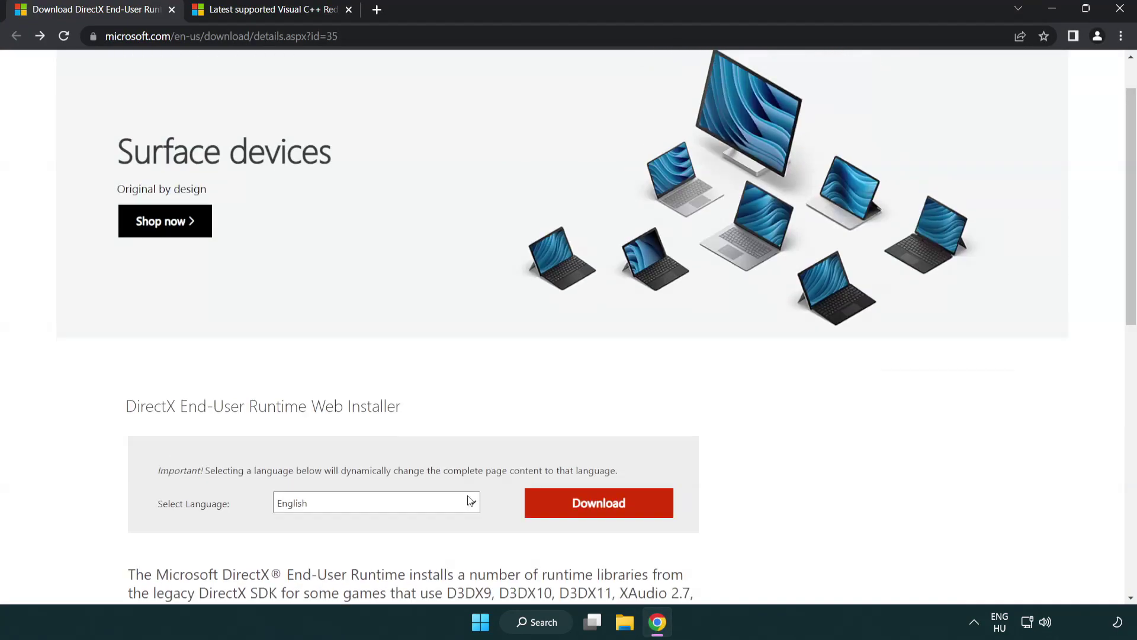
pyautogui.scroll(1, 471, 501)
pyautogui.click(497, 40)
pyautogui.click(497, 40)
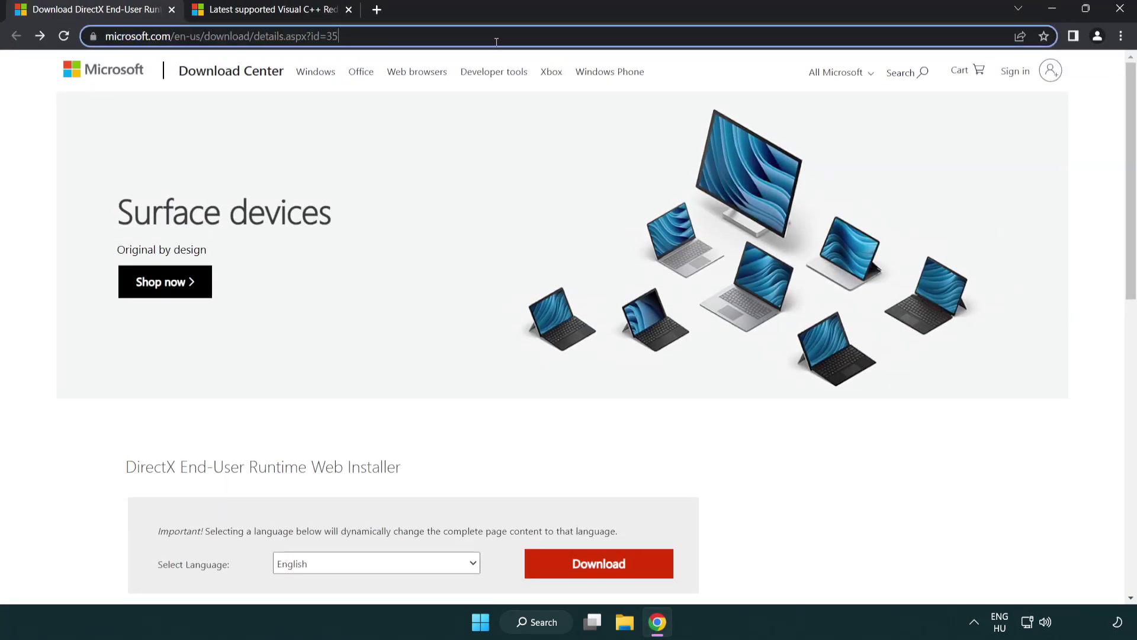
pyautogui.click(1090, 258)
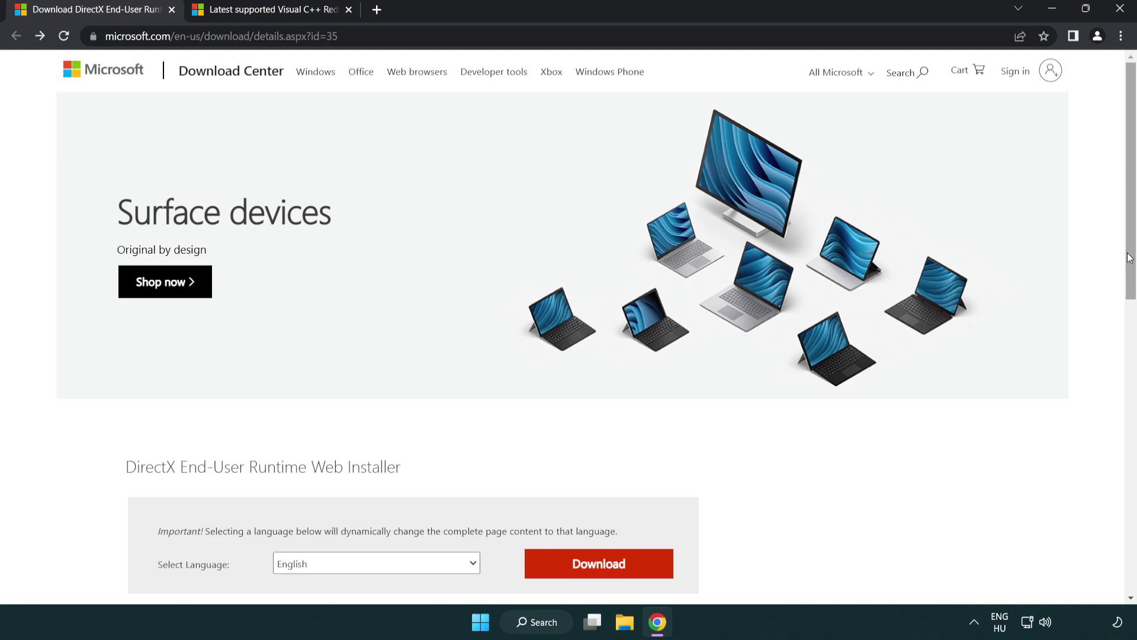
pyautogui.moveTo(1130, 259); pyautogui.dragTo(1127, 330)
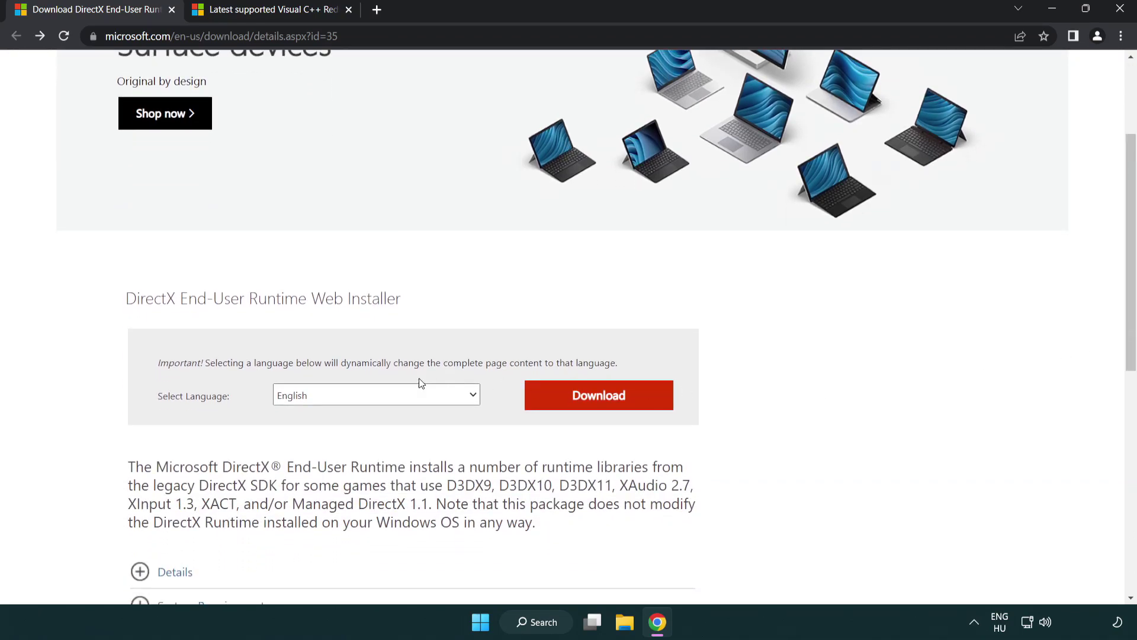
pyautogui.click(604, 407)
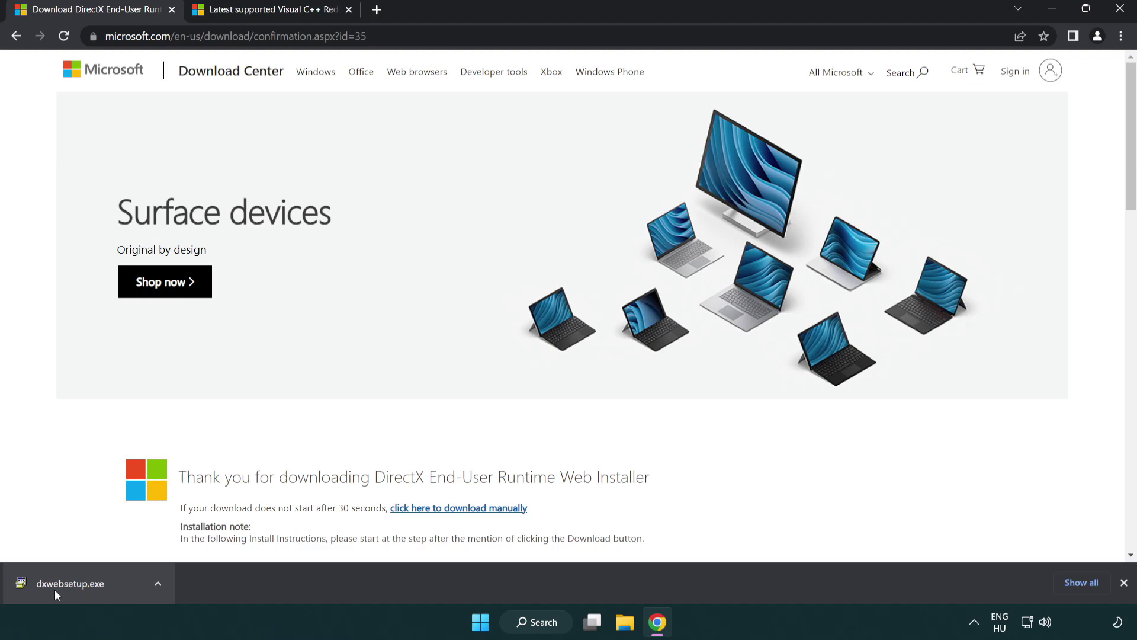
# Step: Run dxwebsetup.exe, accept the license, skip the Bing Bar, and finish the DirectX setup
pyautogui.click(73, 585)
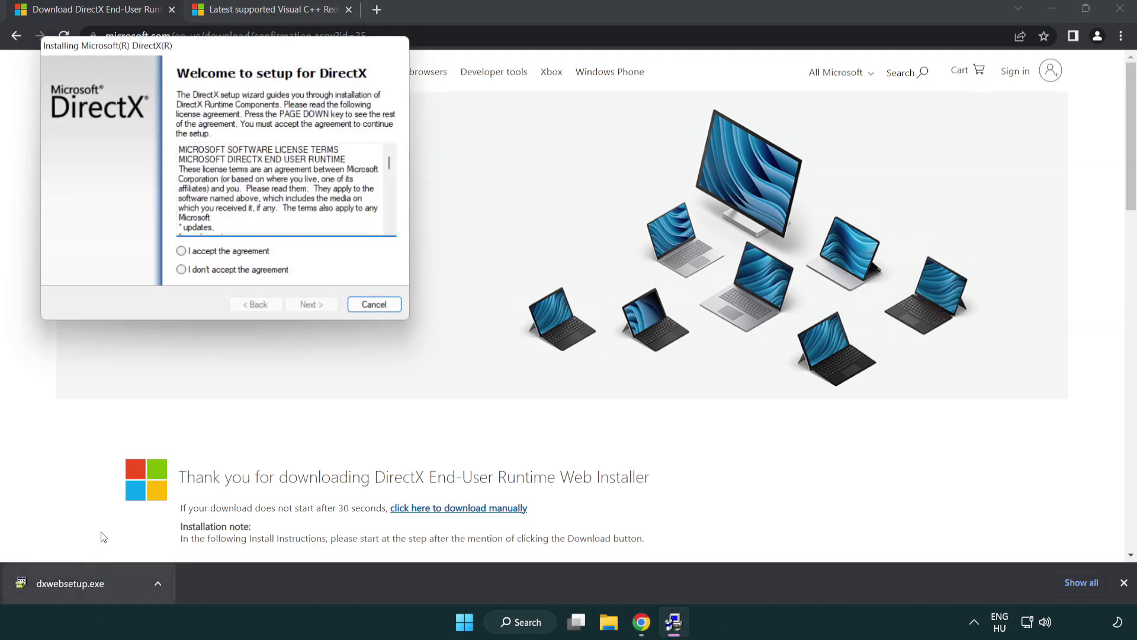
pyautogui.moveTo(172, 53); pyautogui.dragTo(500, 178)
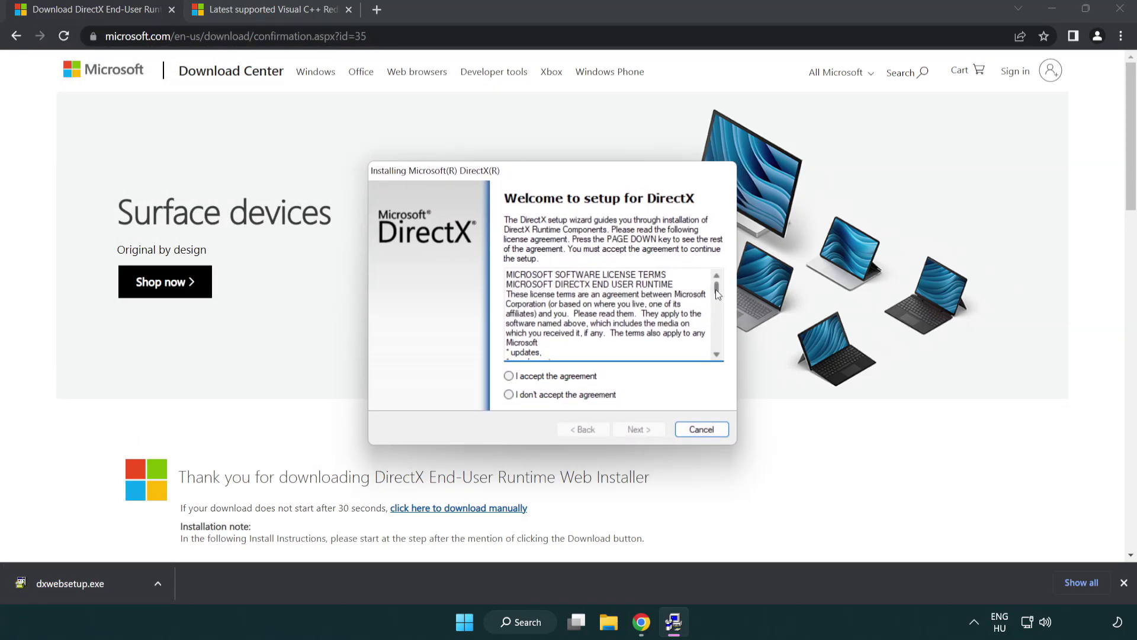
pyautogui.moveTo(717, 295); pyautogui.dragTo(717, 343)
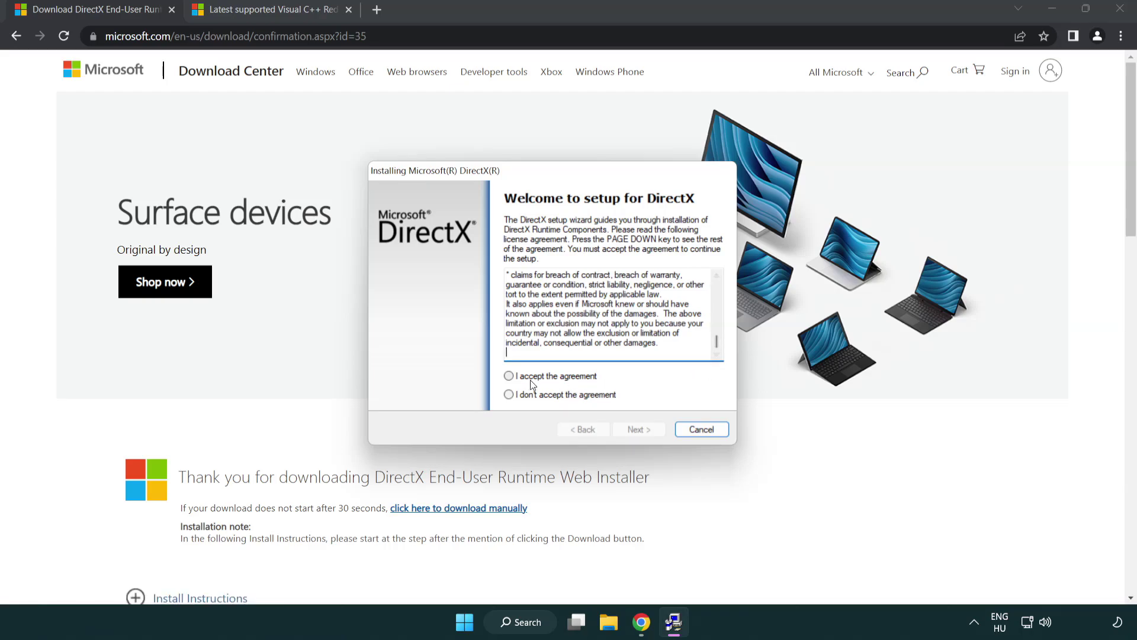
pyautogui.click(510, 380)
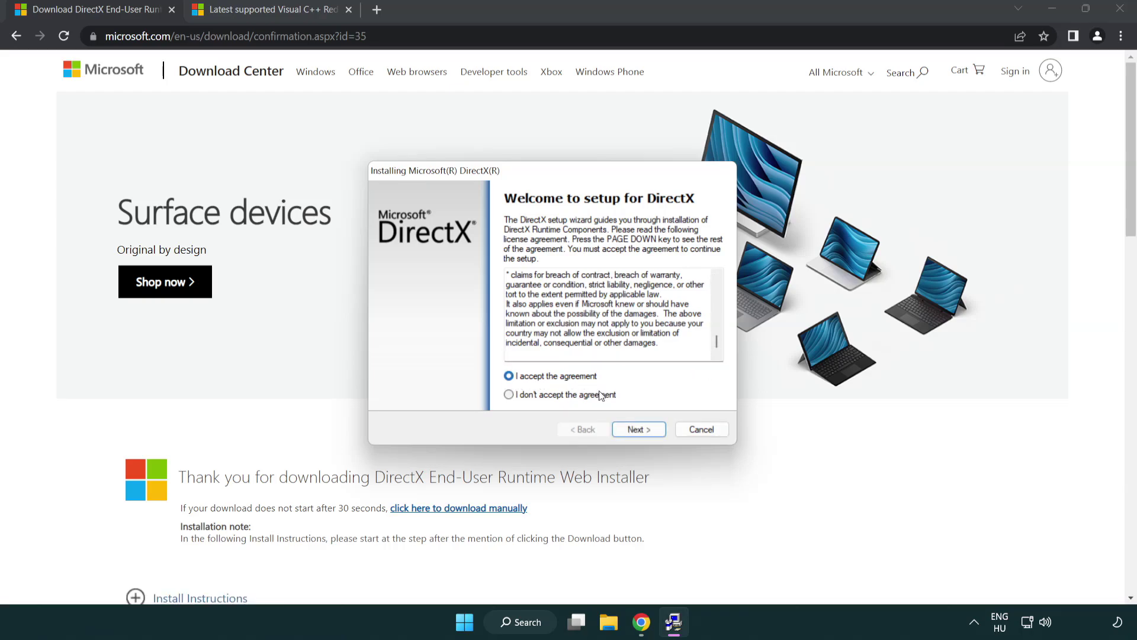
pyautogui.click(641, 432)
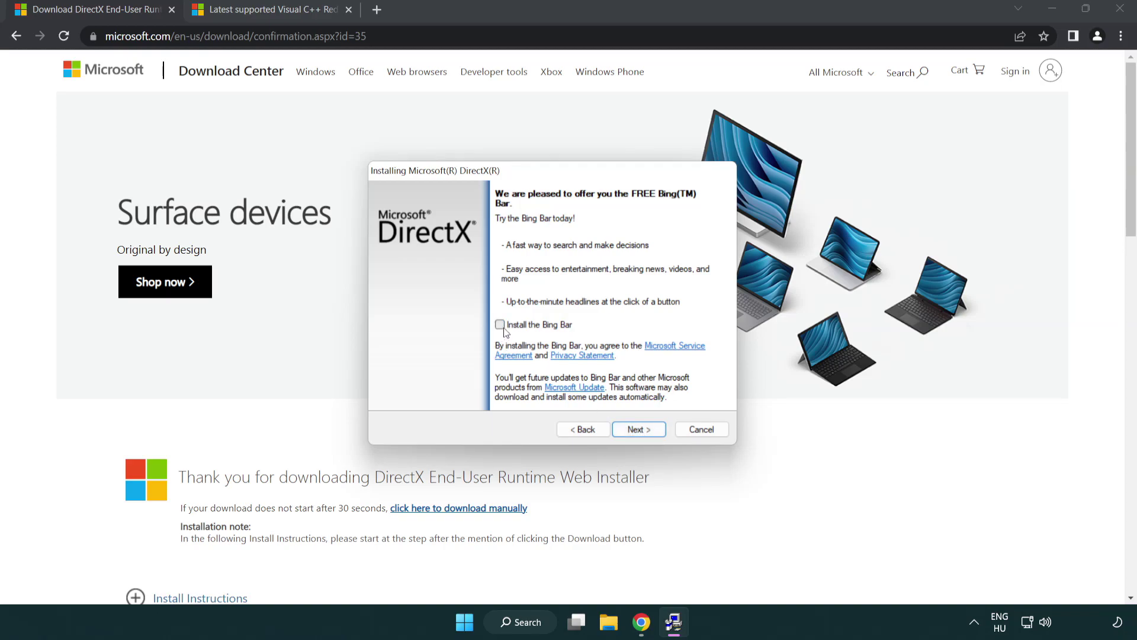
pyautogui.click(643, 427)
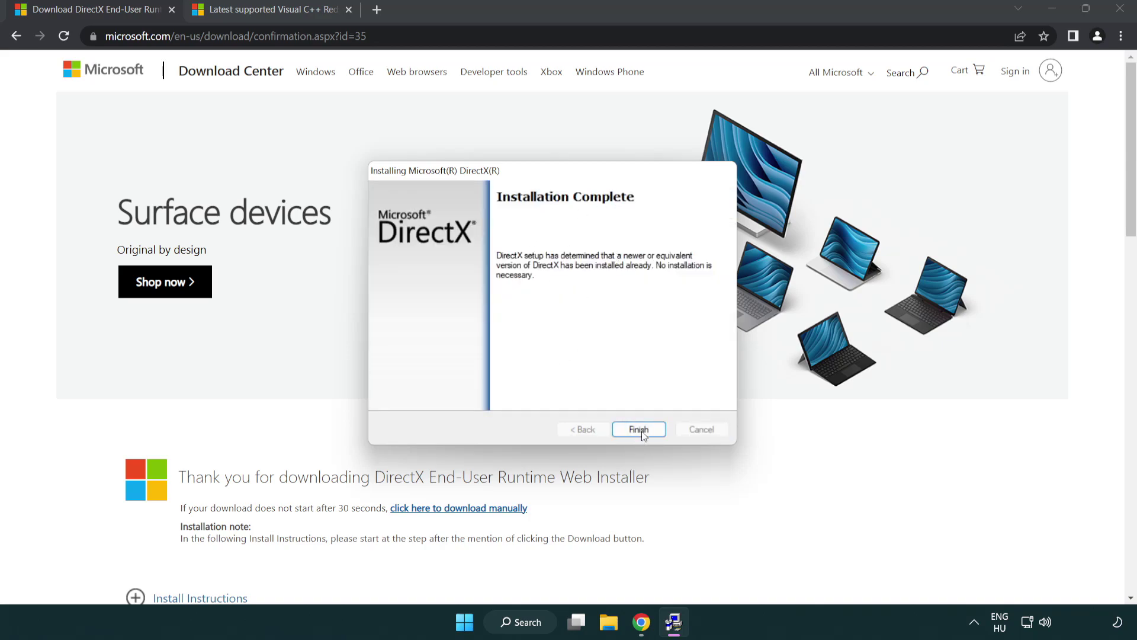
pyautogui.click(643, 433)
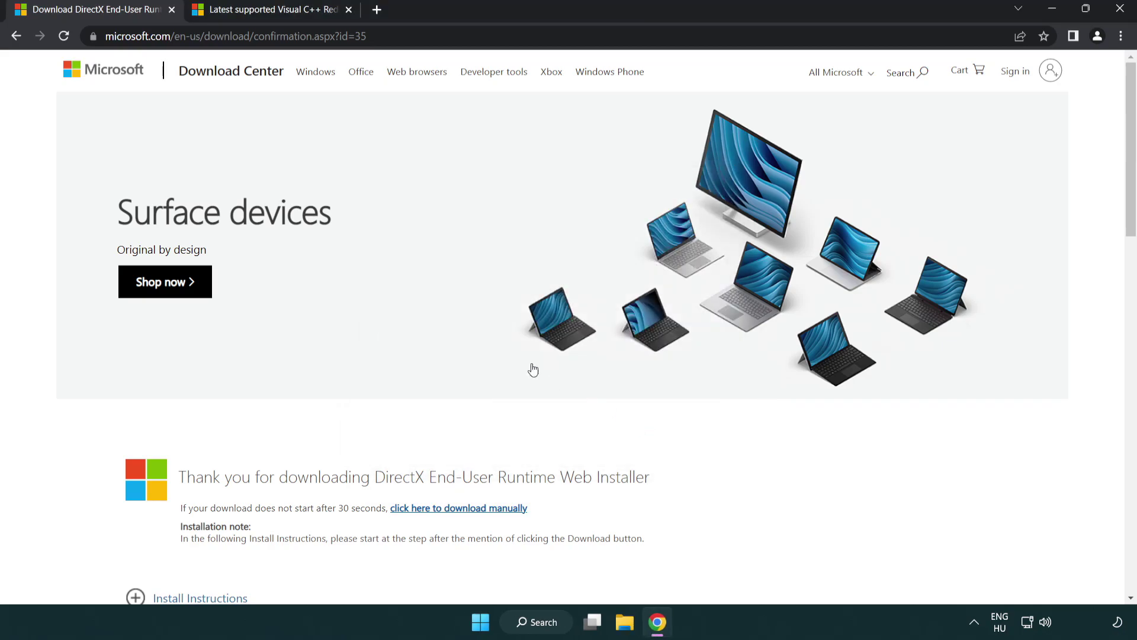
# Step: Close the DirectX tab and download the x86 and x64 vc_redist installers
pyautogui.click(172, 10)
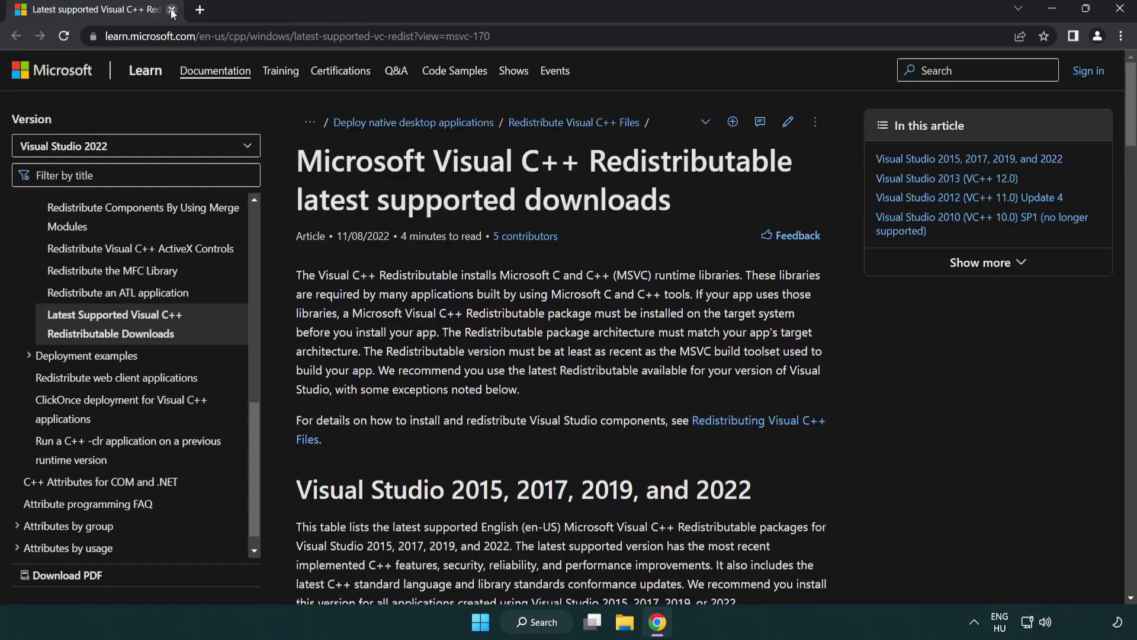
pyautogui.moveTo(491, 36); pyautogui.dragTo(398, 36)
pyautogui.click(584, 188)
pyautogui.scroll(-3, 586, 199)
pyautogui.scroll(-3, 587, 199)
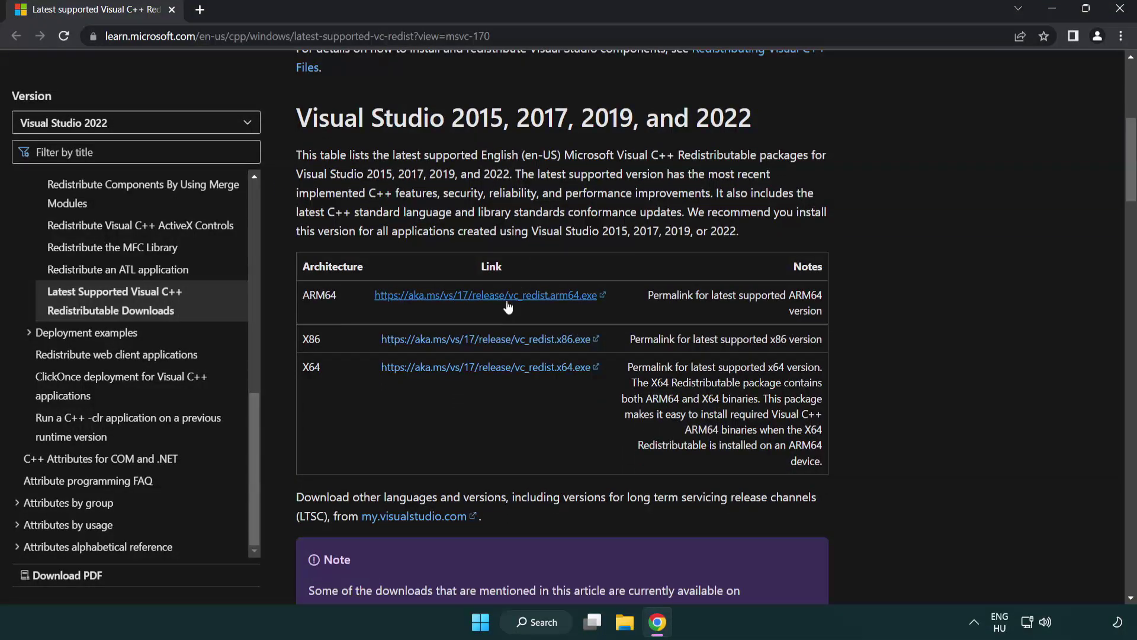
pyautogui.click(497, 340)
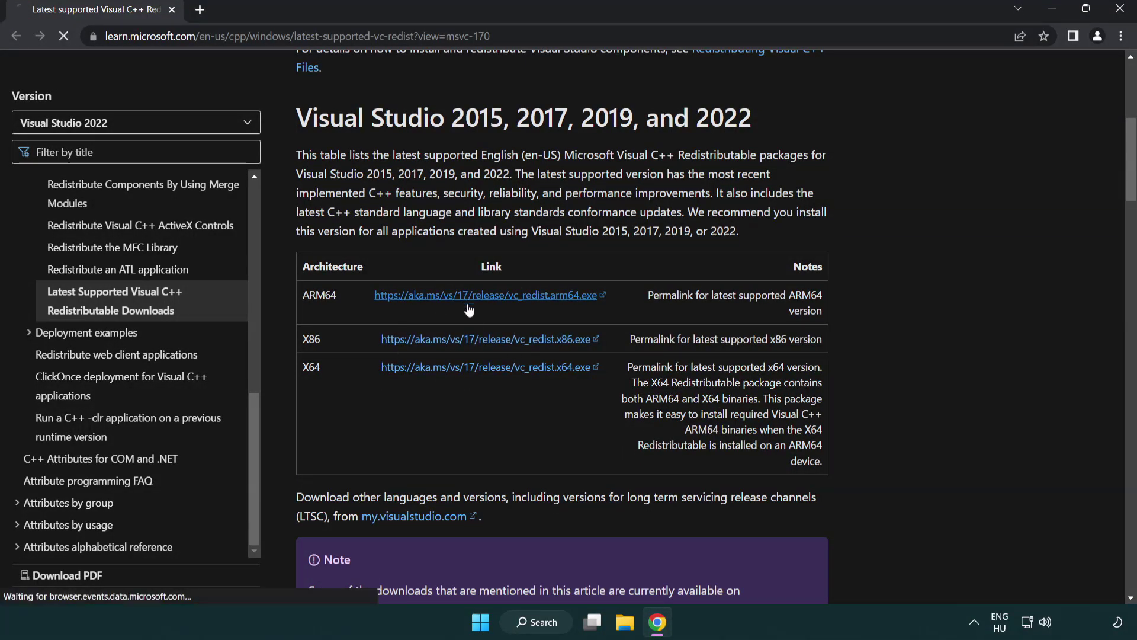
pyautogui.click(476, 368)
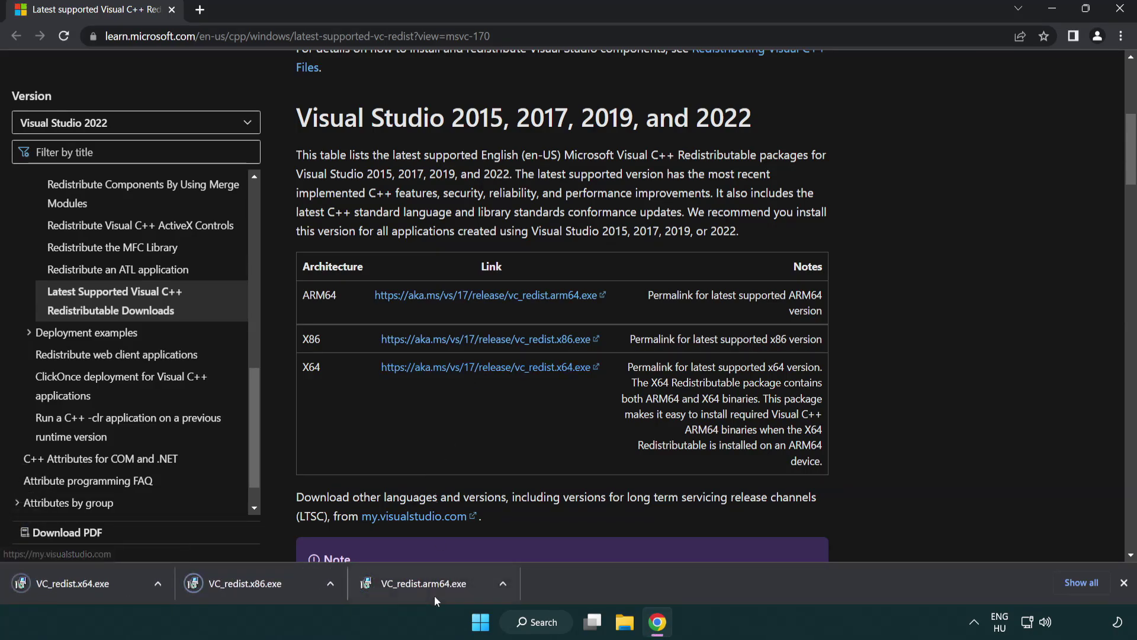
# Step: Try installing the ARM64 redistributable and dismiss its unsupported-processor failure
pyautogui.click(435, 591)
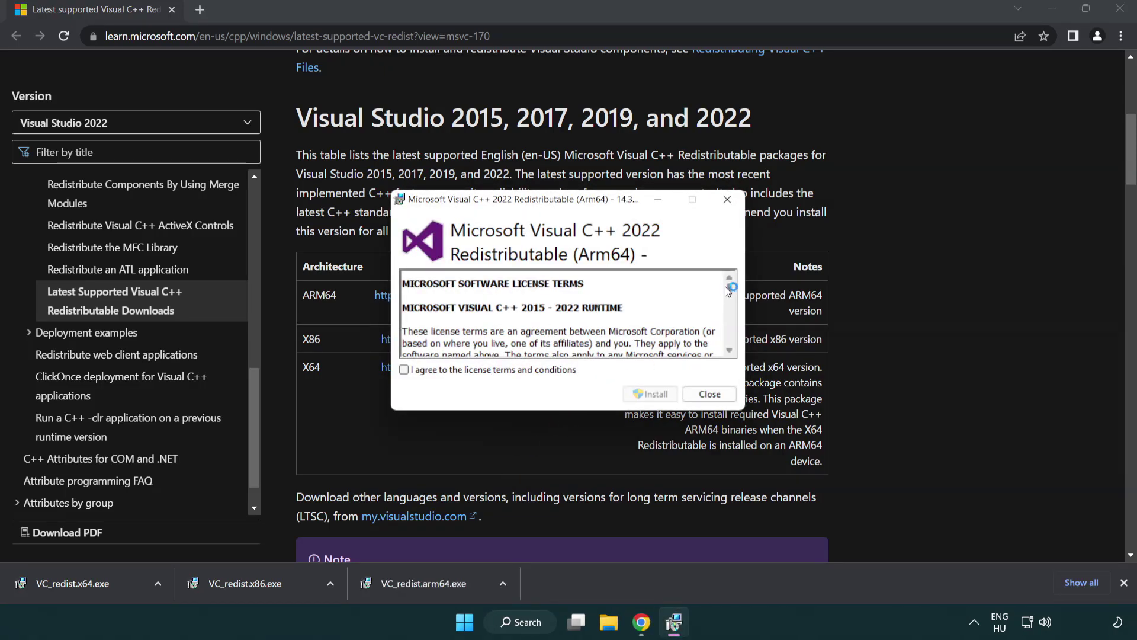
pyautogui.moveTo(729, 286); pyautogui.dragTo(735, 342)
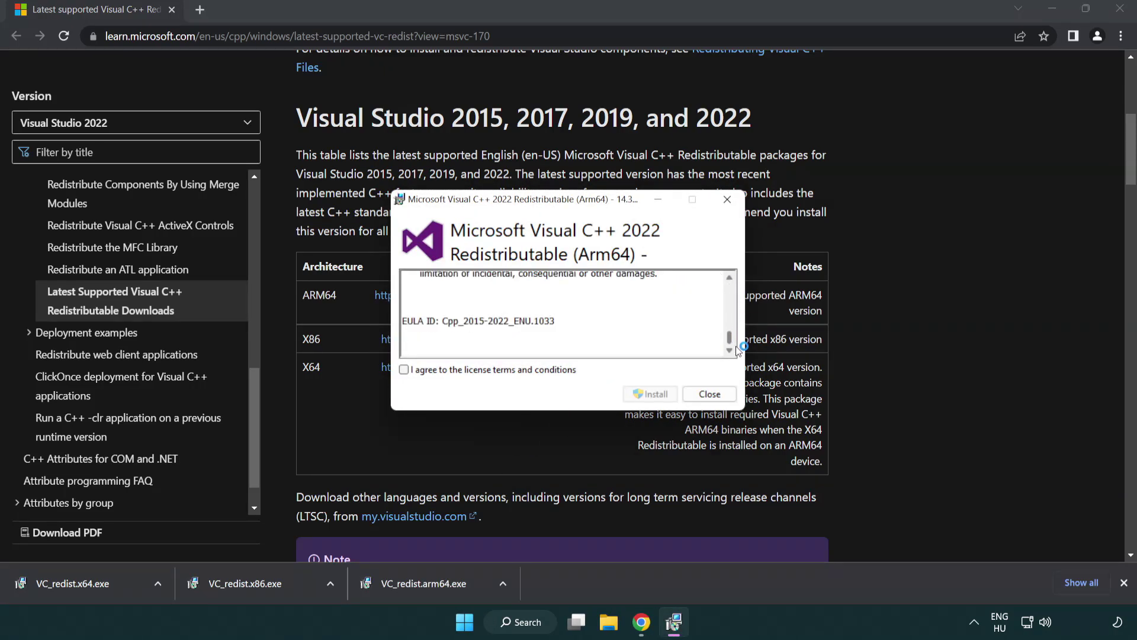
pyautogui.click(405, 370)
pyautogui.click(634, 394)
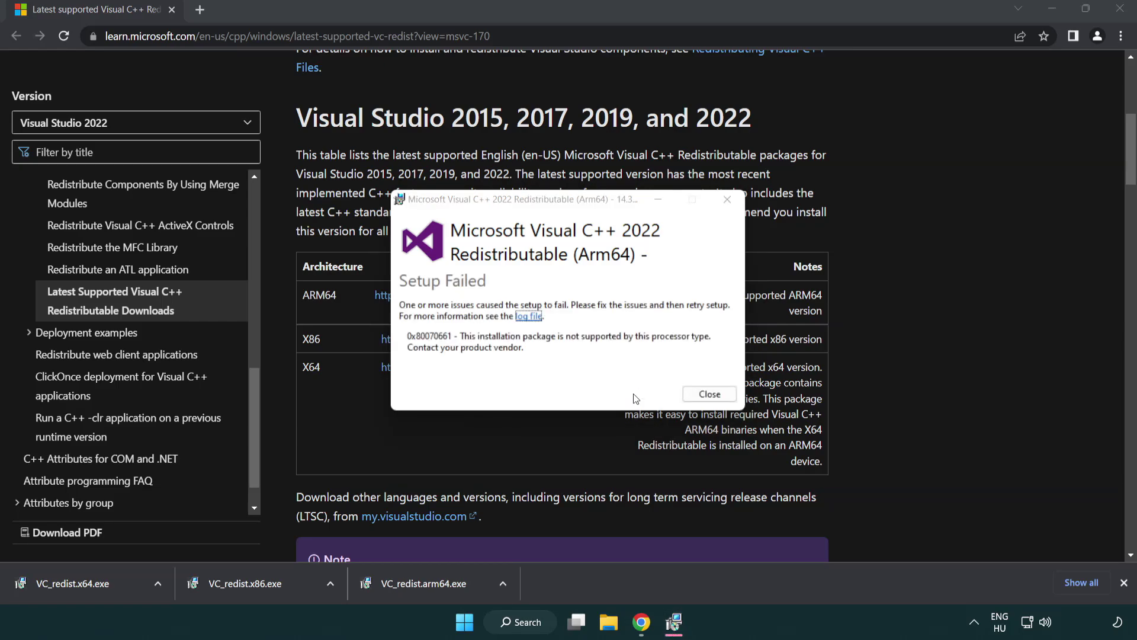
pyautogui.click(710, 394)
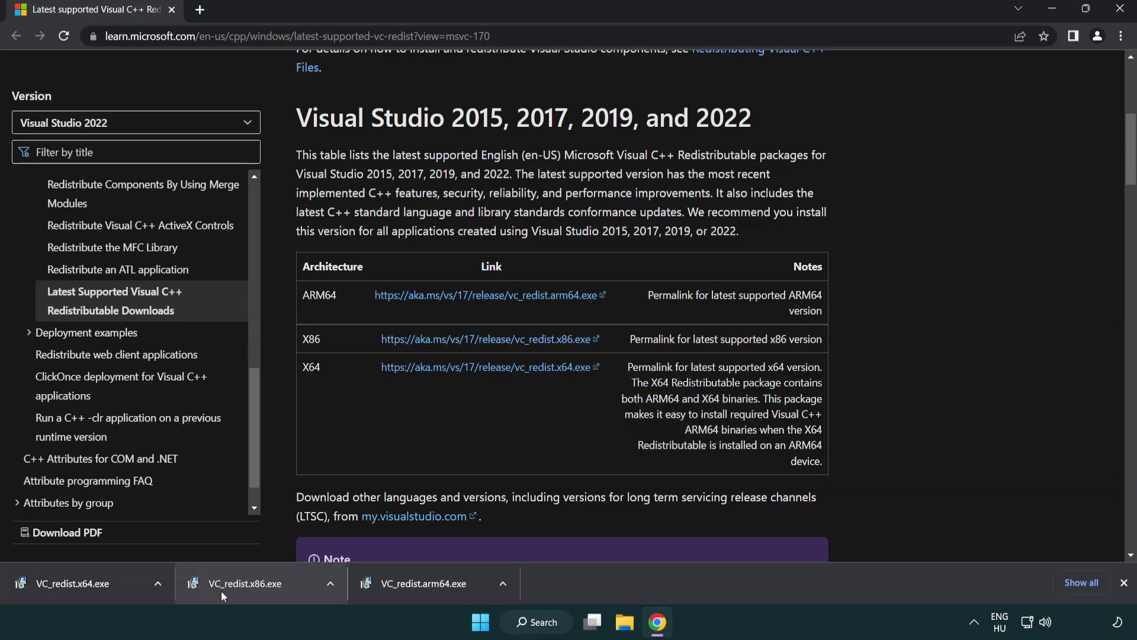
# Step: Install the x86 and x64 Visual C++ redistributables, closing each installer without restarting
pyautogui.click(255, 590)
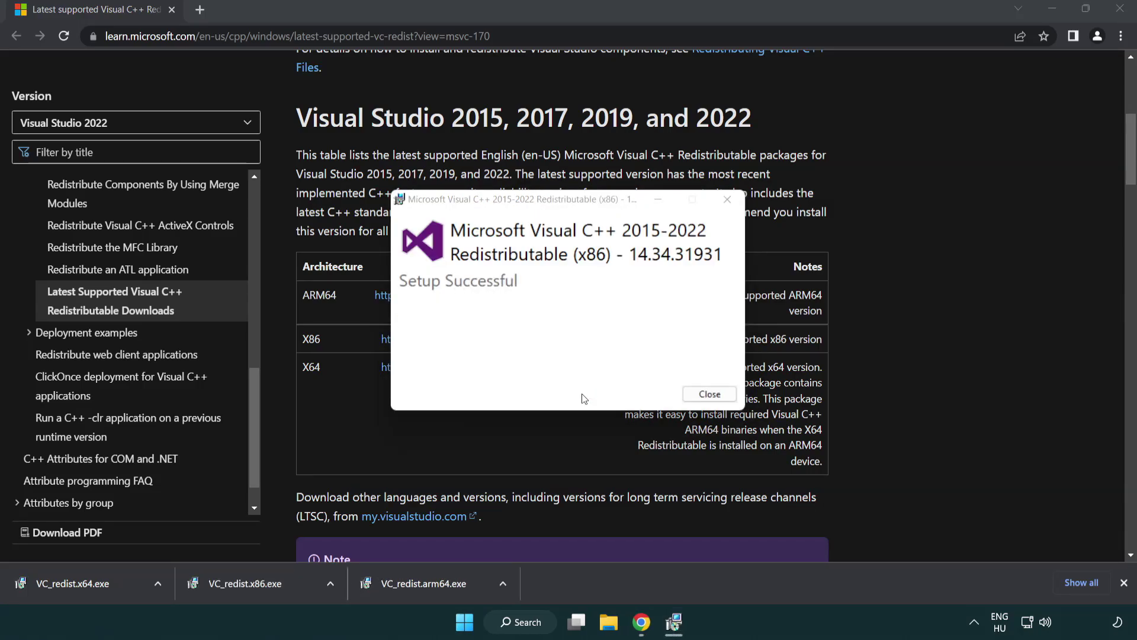
pyautogui.click(711, 394)
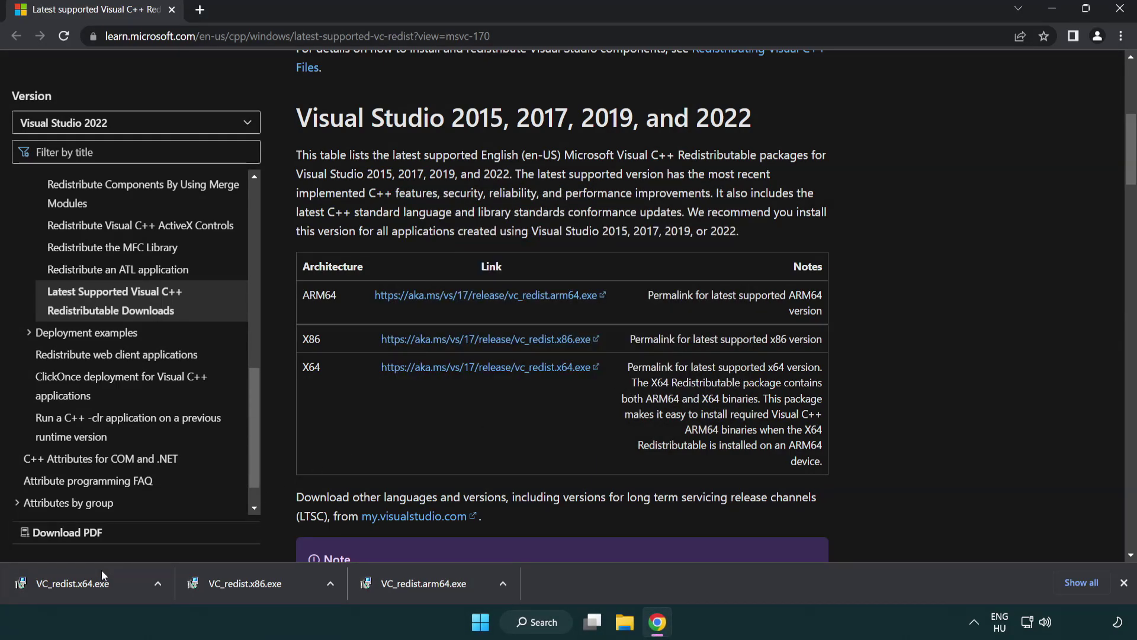
pyautogui.click(85, 581)
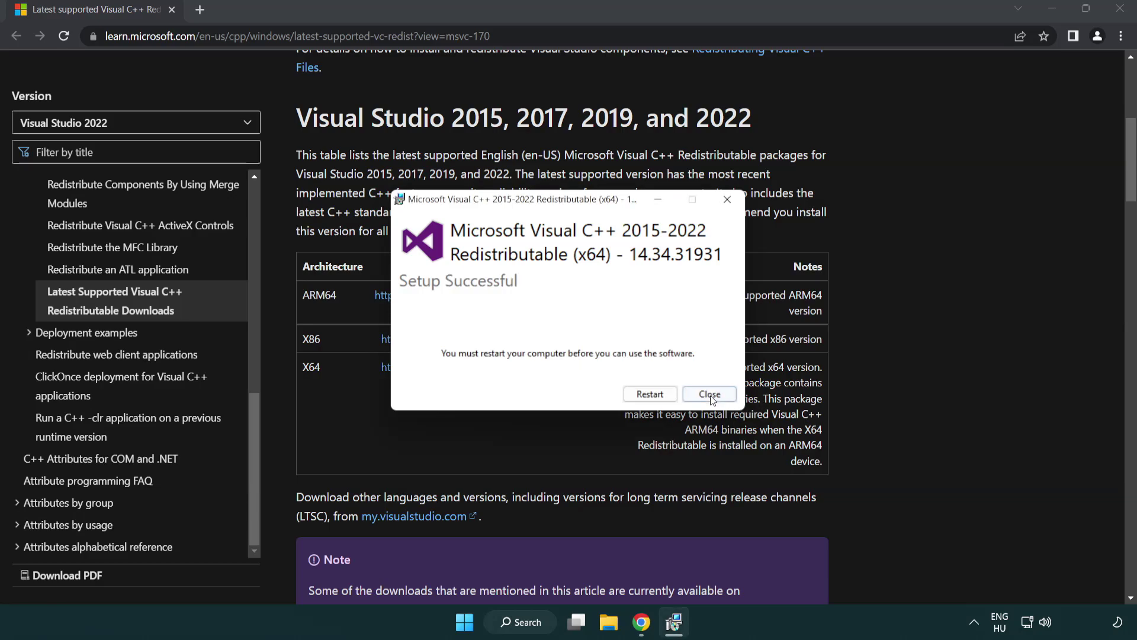
pyautogui.click(709, 394)
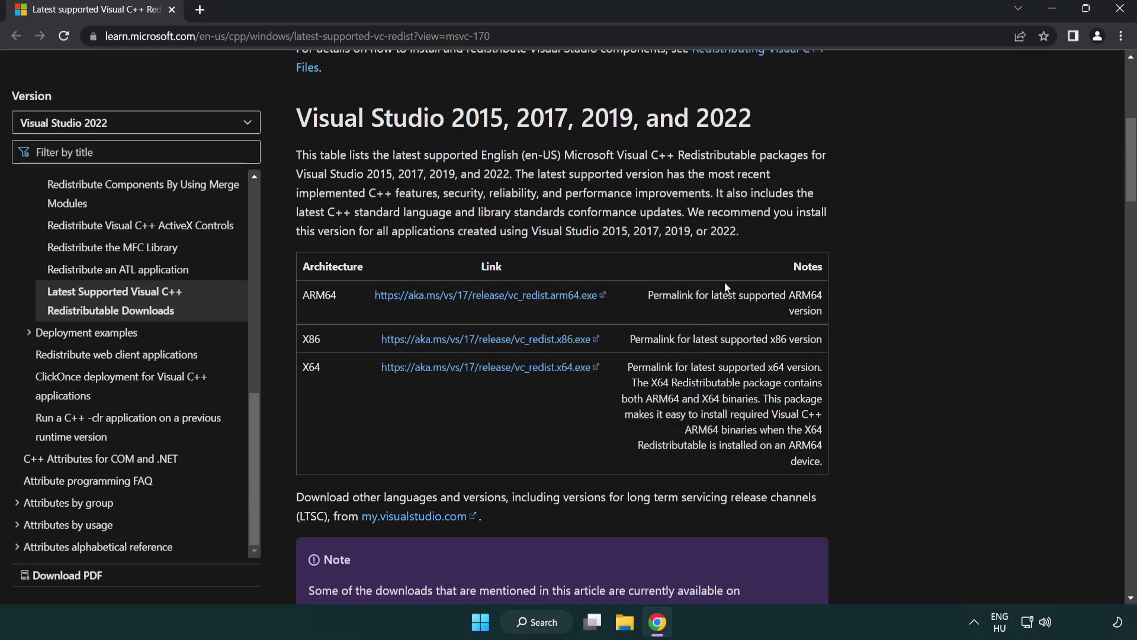
# Step: Close Chrome and launch Command Prompt as administrator from a 'cmd' search
pyautogui.click(1122, 10)
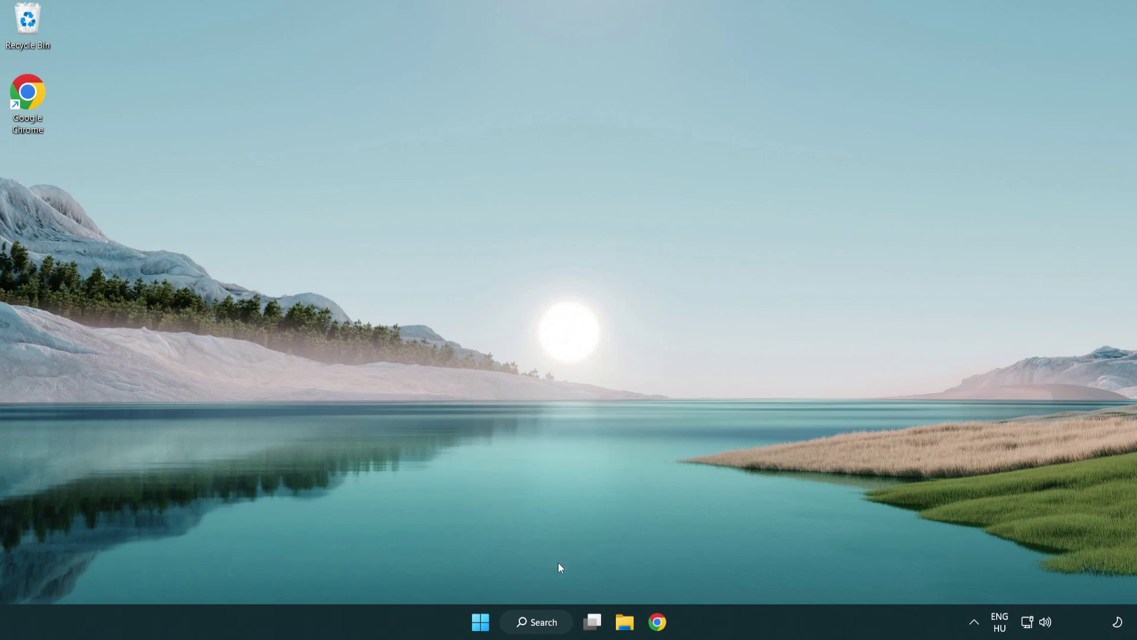
pyautogui.click(529, 623)
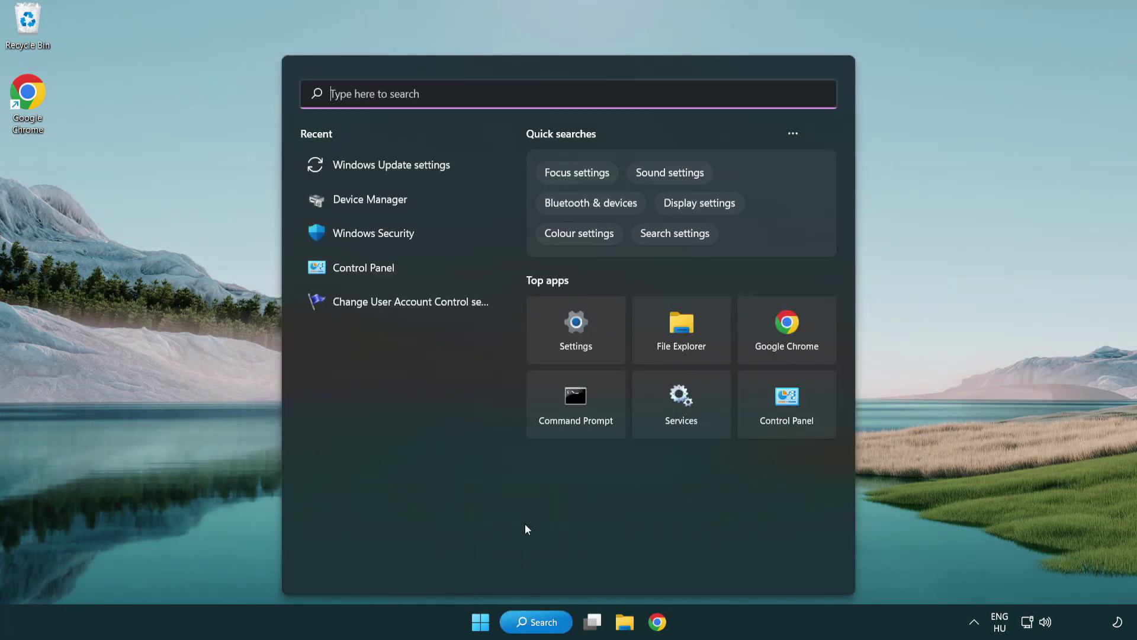
pyautogui.write('cmd')
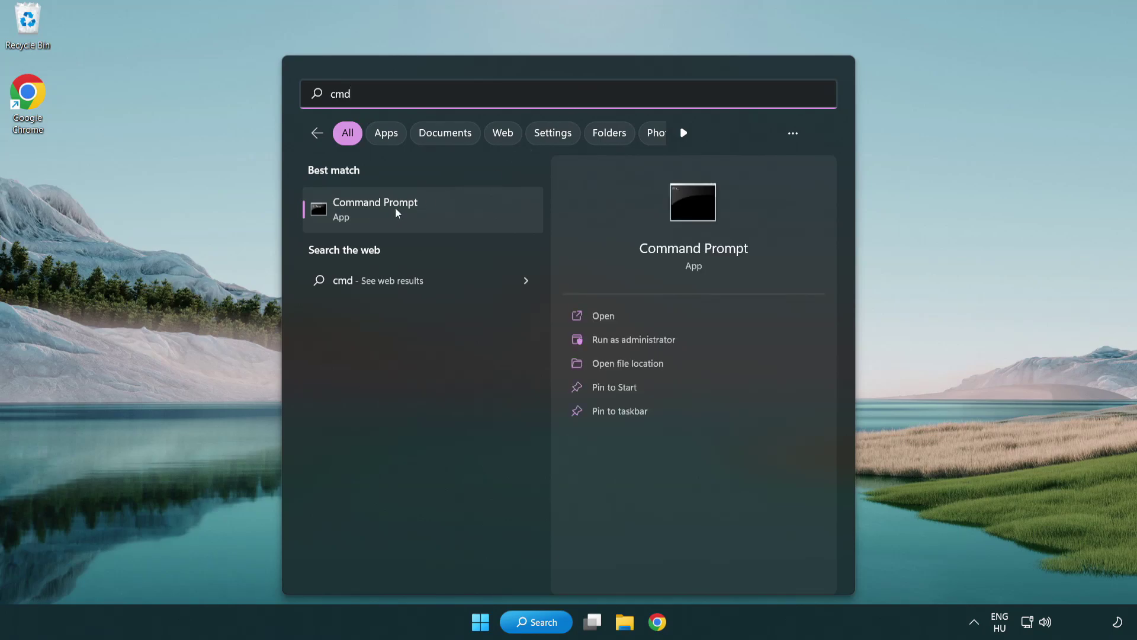
pyautogui.rightClick(435, 212)
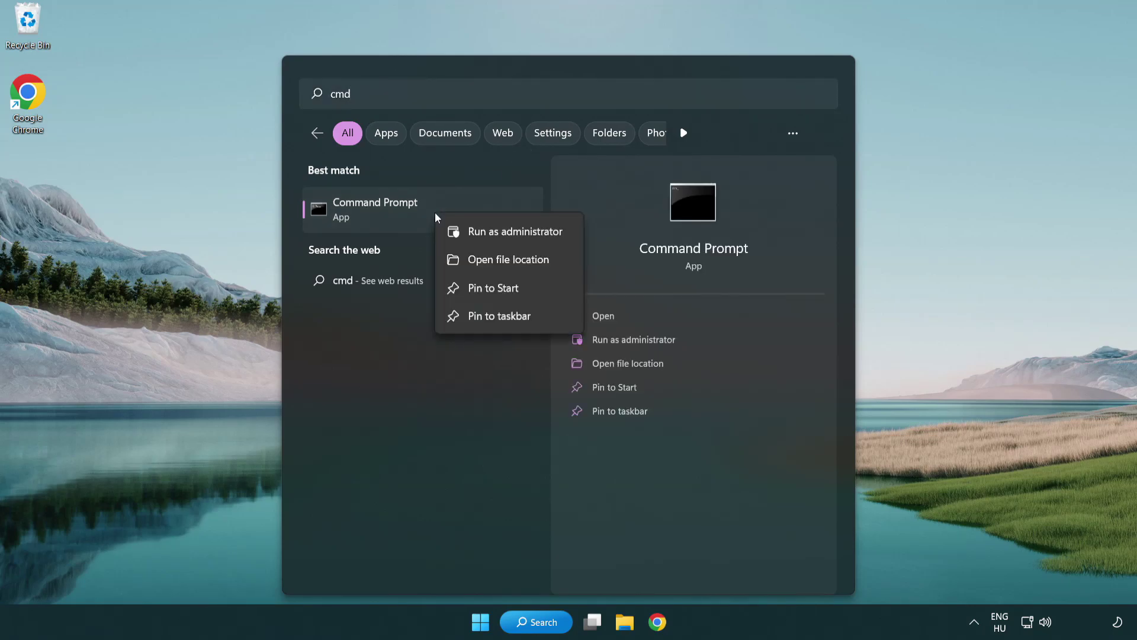
pyautogui.click(514, 237)
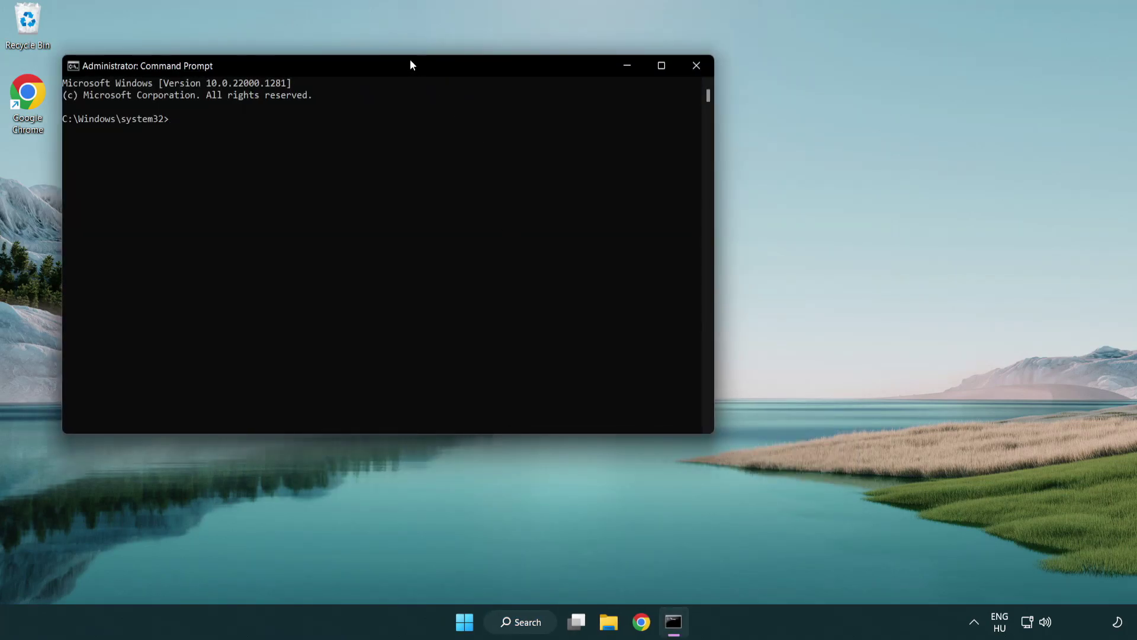
pyautogui.moveTo(411, 60); pyautogui.dragTo(572, 115)
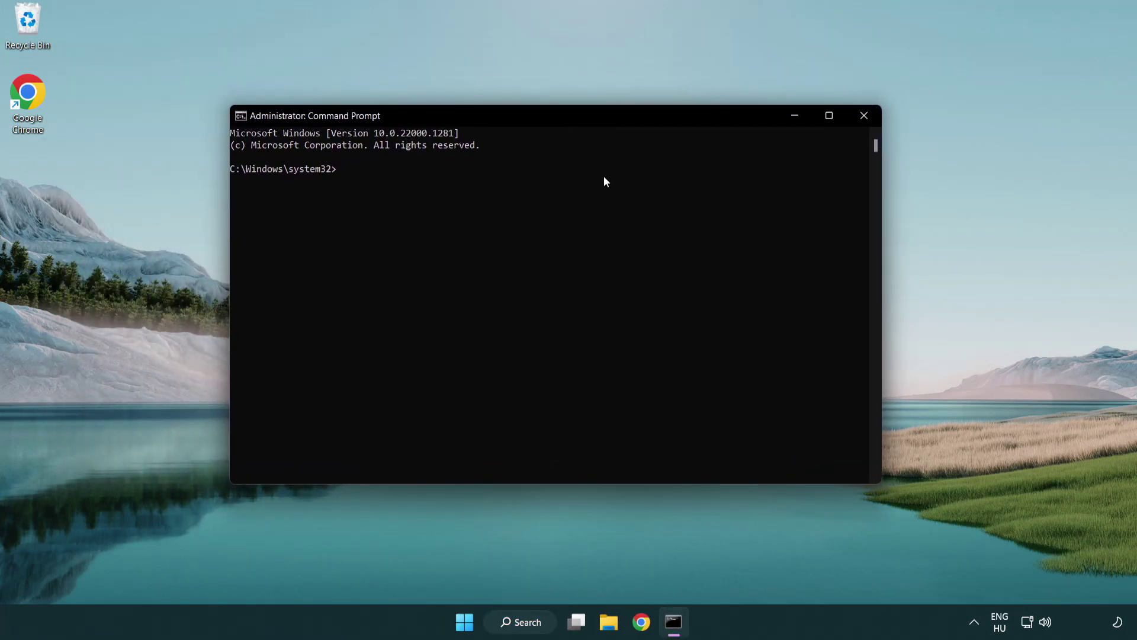
# Step: Run sfc /scannow and let verification reach 100% with no integrity violations
pyautogui.write('sfc')
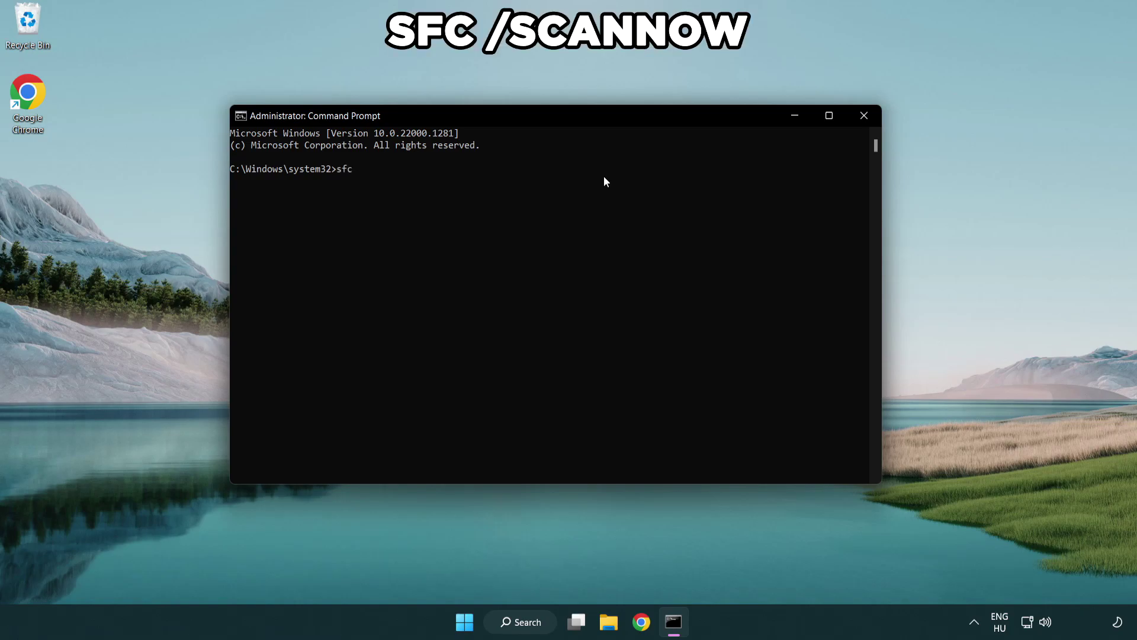
pyautogui.write(' /scannow')
pyautogui.press('Return')
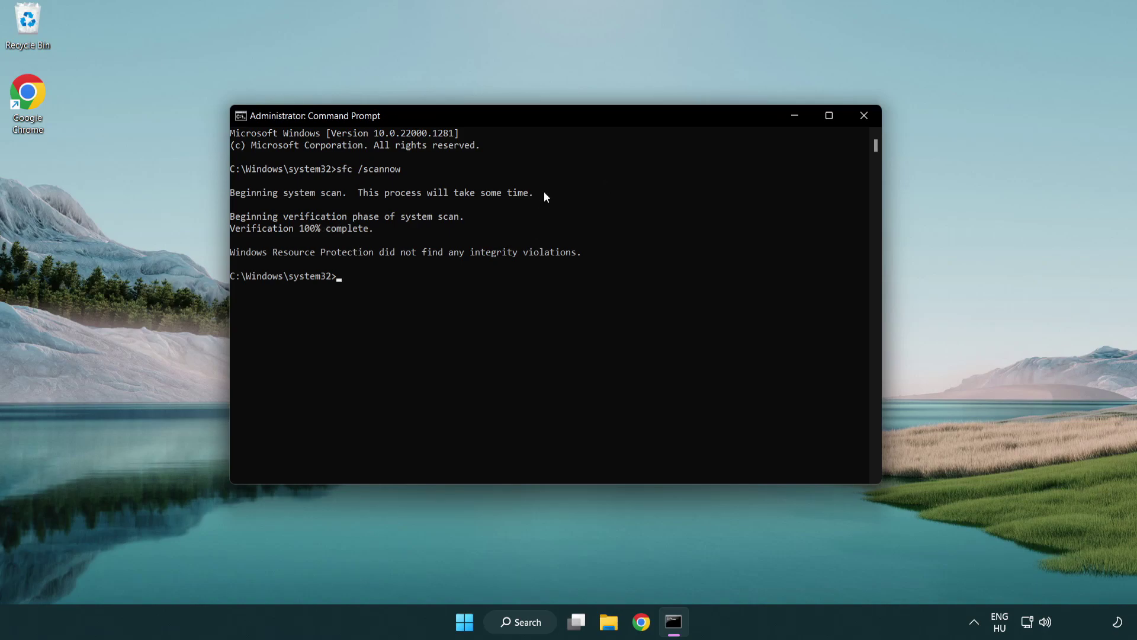
# Step: Close Command Prompt and display the Start menu's power options, including Restart
pyautogui.click(869, 120)
pyautogui.click(481, 621)
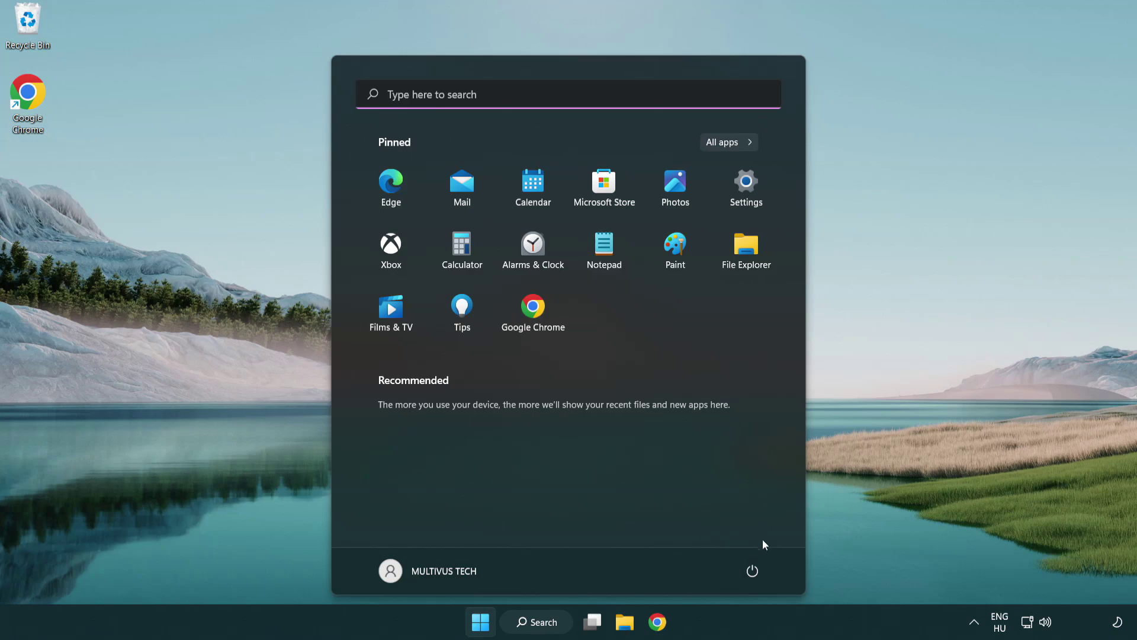
pyautogui.click(752, 569)
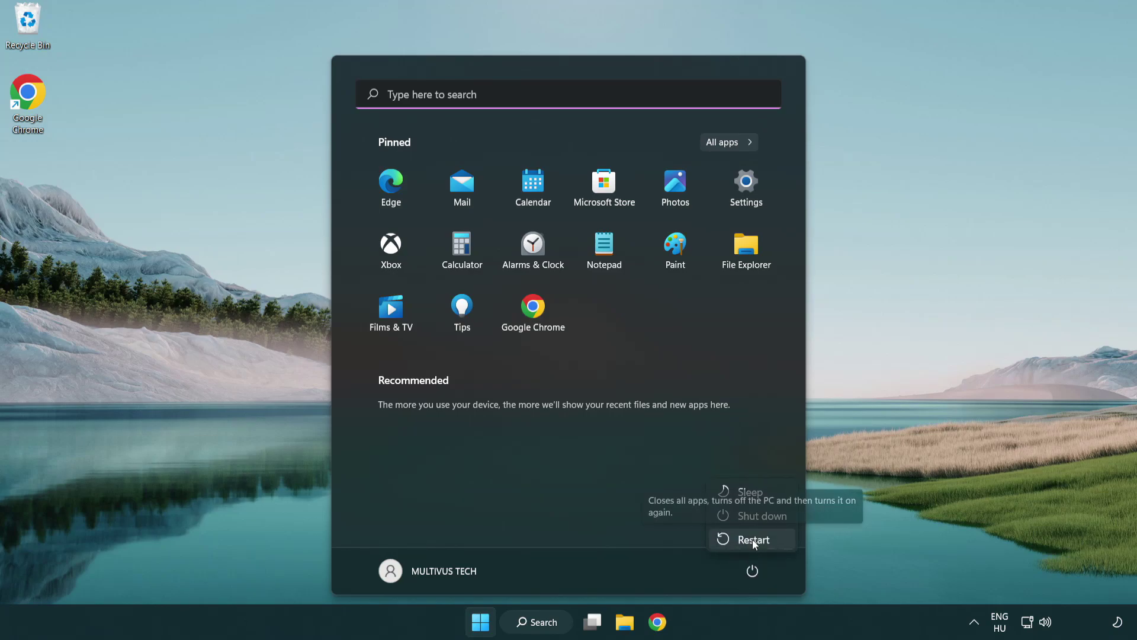